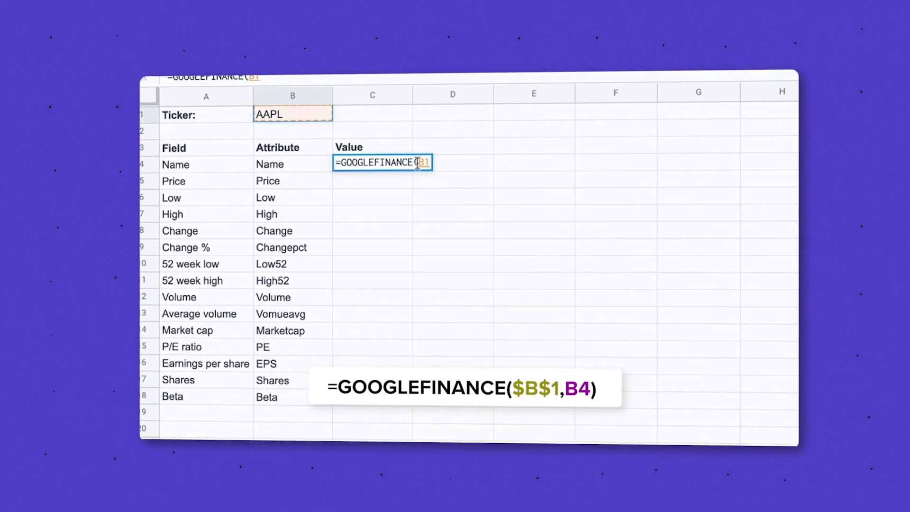
Step: Change the ticker reference B1 to the absolute $B$1 in the example GOOGLEFINANCE formula
{"action": "key", "text": "F4"}
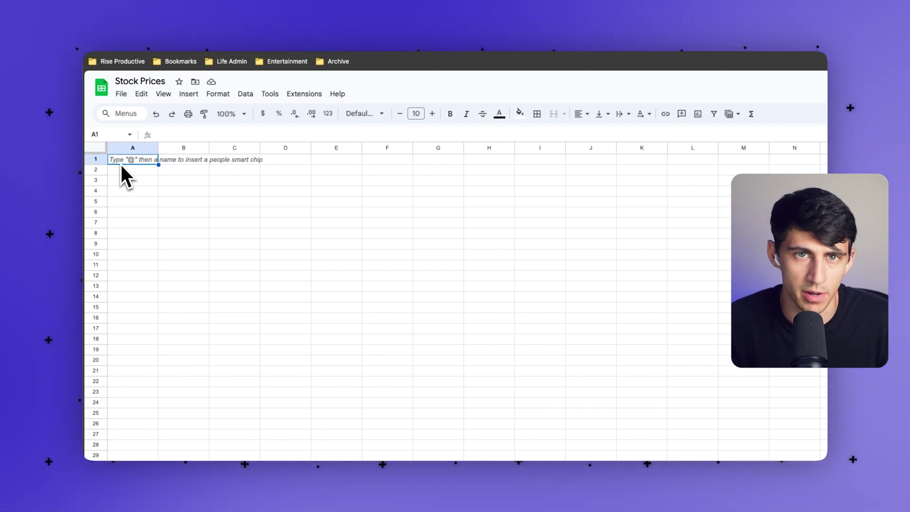
Step: Enter =GOOGLEFINANCE("NASDAQ:GOOG") in A1 so it returns the price 190.44
{"action": "type", "text": "=google"}
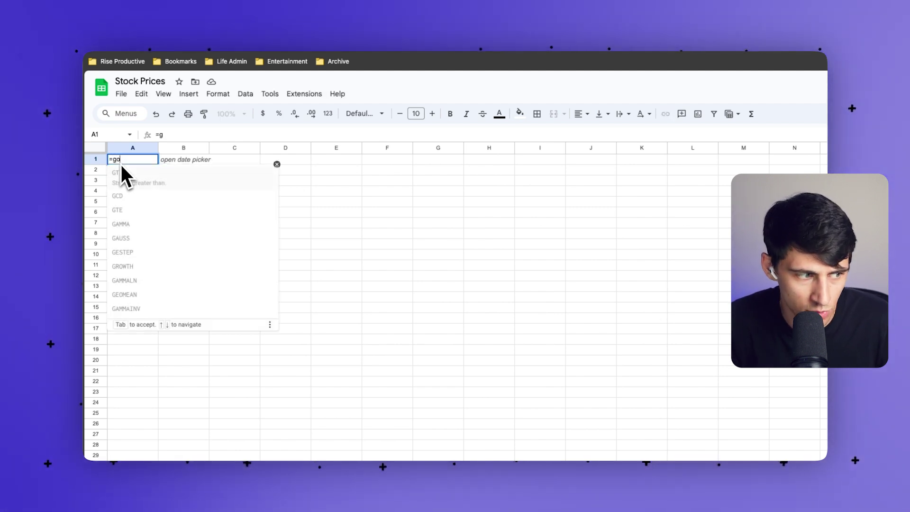
{"action": "key", "text": "Tab"}
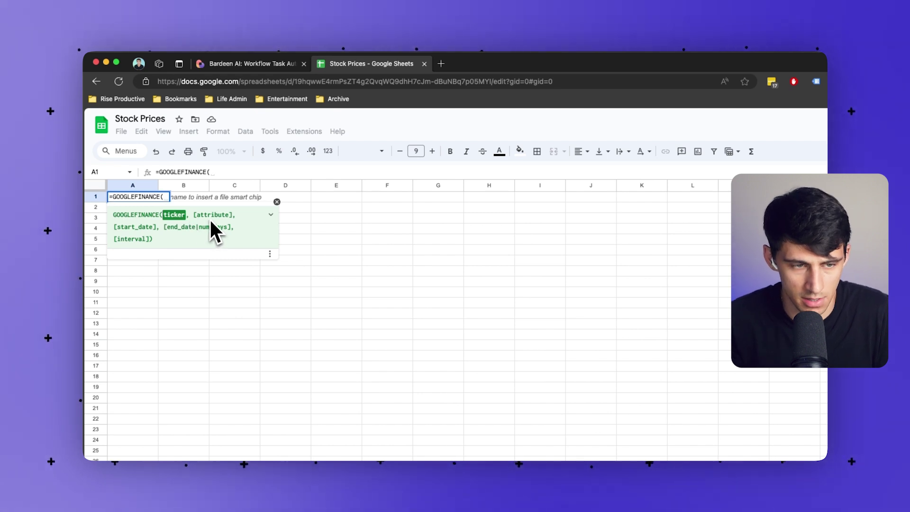
{"action": "type", "text": "\"NASDAQ:"}
{"action": "type", "text": "GOOG"}
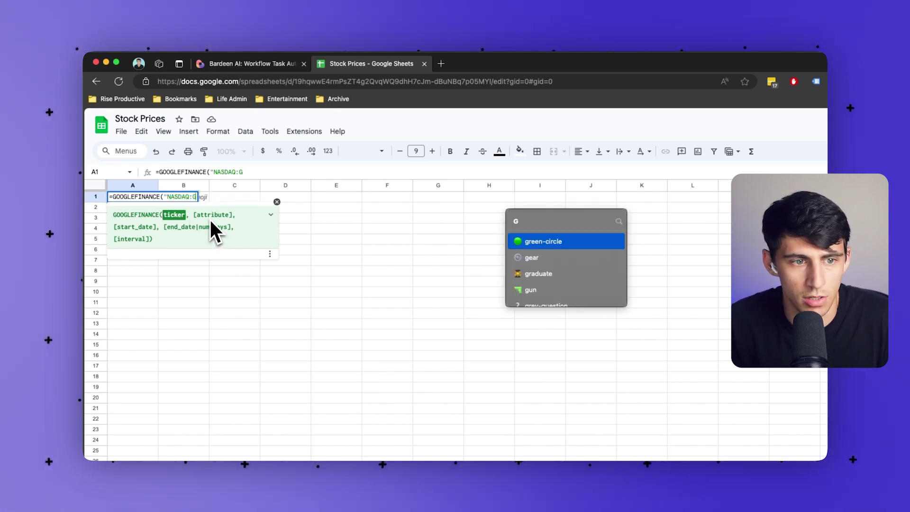
{"action": "type", "text": "\")"}
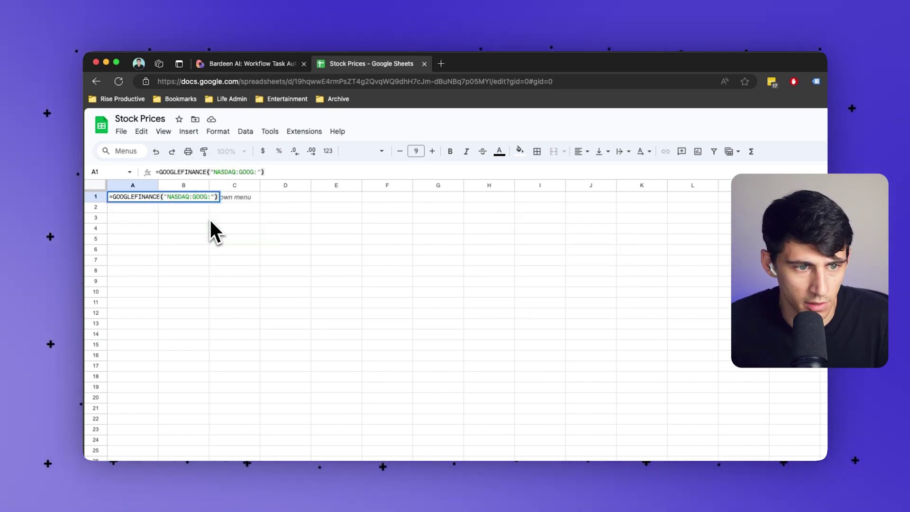
{"action": "key", "text": "Return"}
Step: Insert a row above the price and add the header 'Stock Price'
{"action": "left_click", "coordinate": [137, 177]}
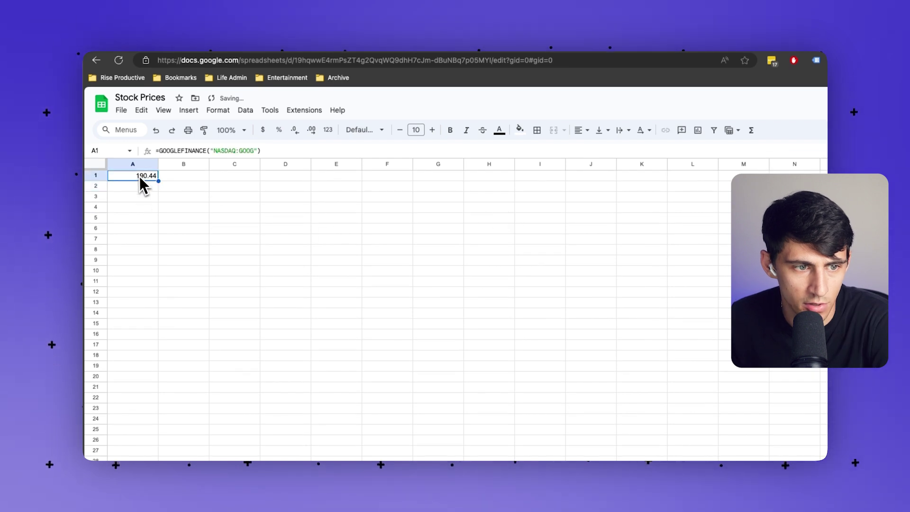
{"action": "right_click", "coordinate": [97, 175]}
{"action": "left_click", "coordinate": [142, 258]}
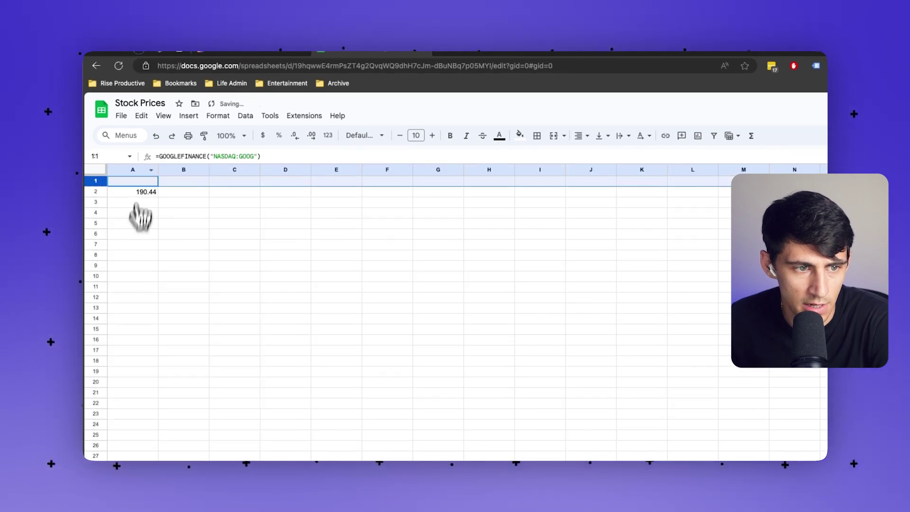
{"action": "left_click", "coordinate": [137, 178]}
{"action": "type", "text": "Stock Price"}
{"action": "key", "text": "Return"}
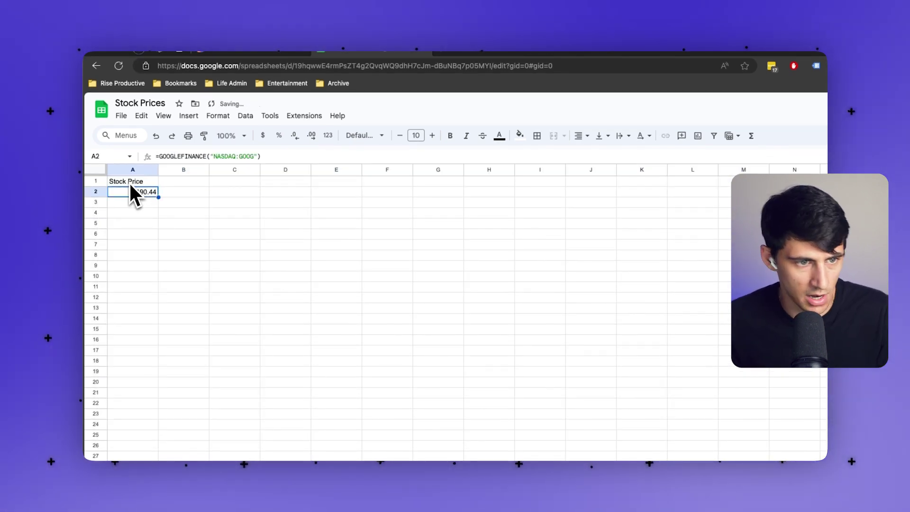
Step: Insert a label column on the left with 'NASDAG' in A2 and 'Apple' in A3
{"action": "left_click", "coordinate": [124, 182]}
{"action": "right_click", "coordinate": [126, 169]}
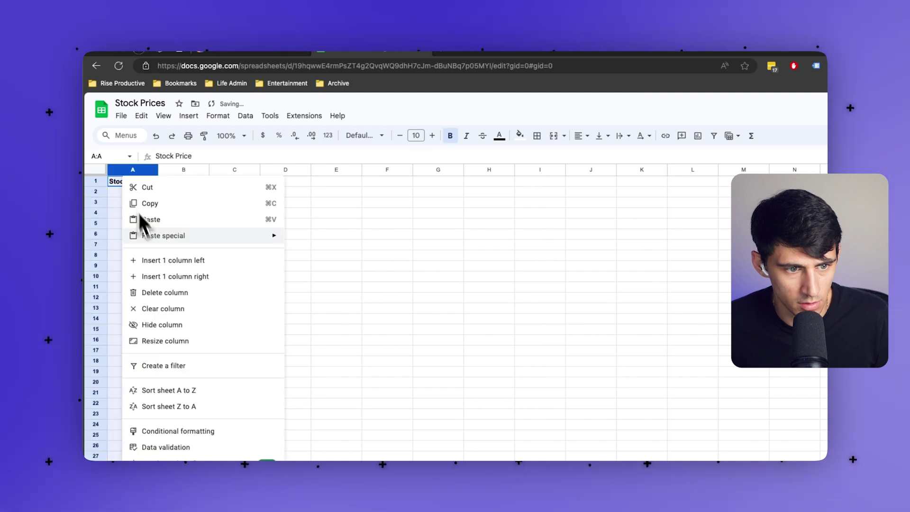
{"action": "left_click", "coordinate": [157, 262]}
{"action": "left_click", "coordinate": [117, 192]}
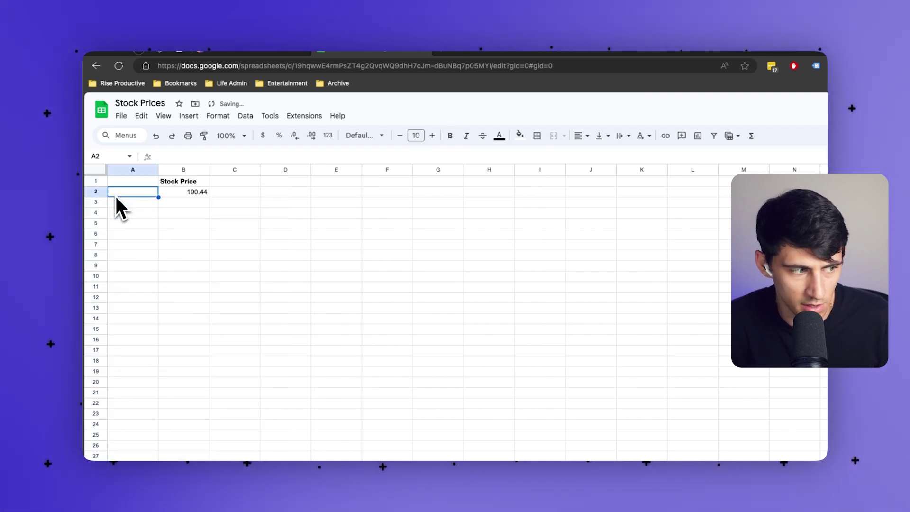
{"action": "type", "text": "NASDAG"}
{"action": "key", "text": "Return"}
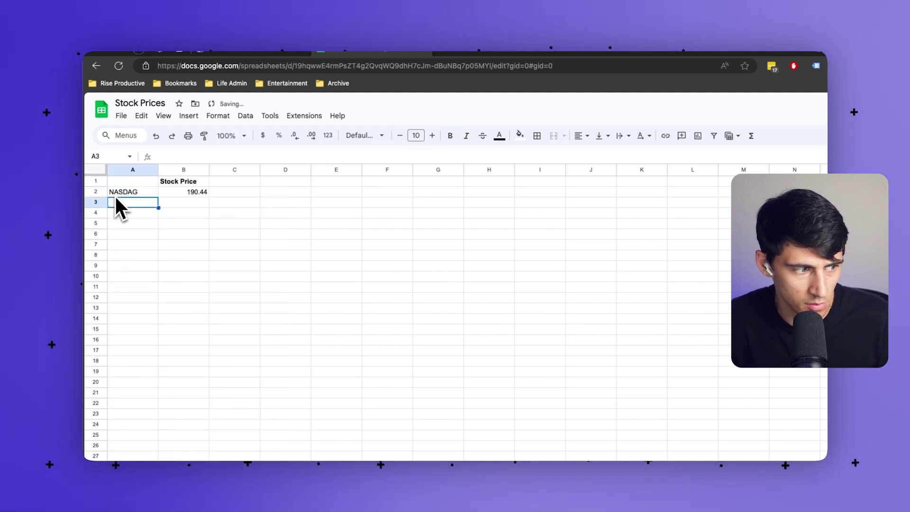
{"action": "type", "text": "Apple"}
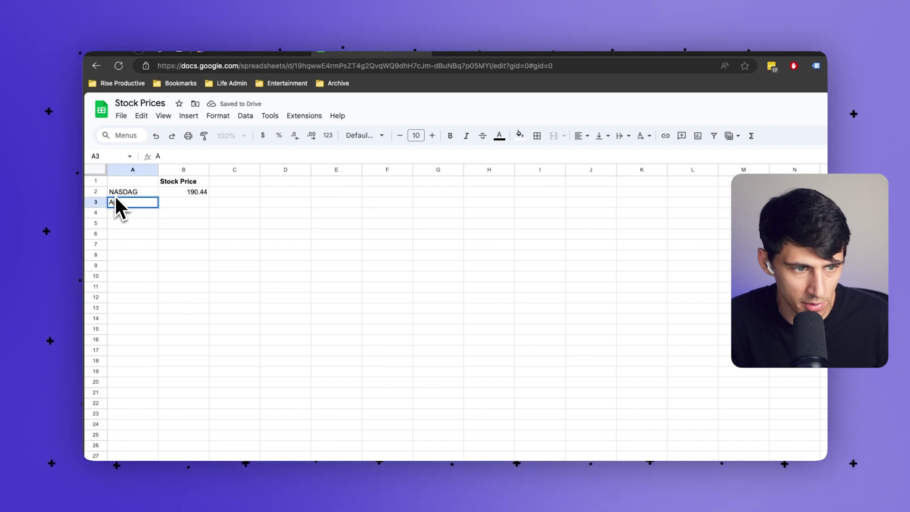
{"action": "key", "text": "Tab"}
Step: Copy the GOOGLEFINANCE price formula from B2 into B3
{"action": "key", "text": "Up"}
{"action": "key", "text": "ctrl+c"}
{"action": "key", "text": "Down"}
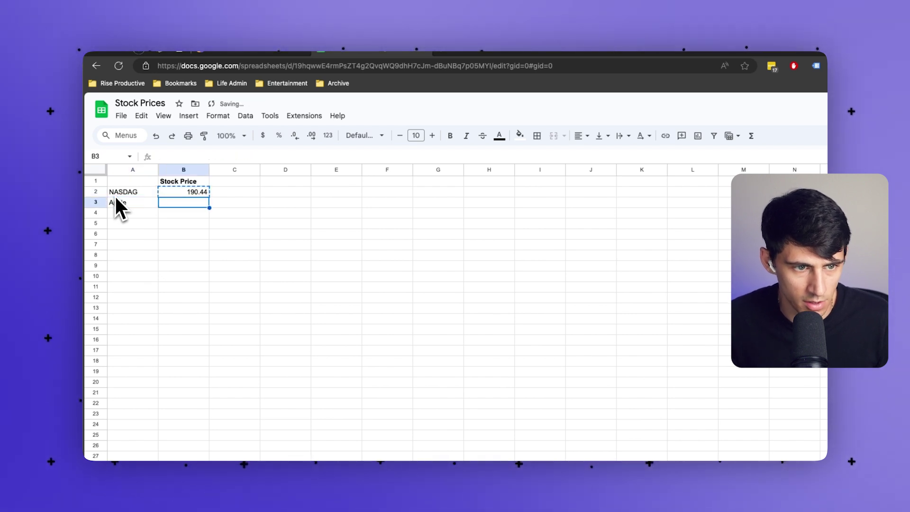
{"action": "key", "text": "ctrl+v"}
Step: Change the ticker in B3's formula to Apple's, so it reads =GOOGLEFINANCE("AAPL")
{"action": "left_click_drag", "start_coordinate": [253, 156], "coordinate": [215, 156]}
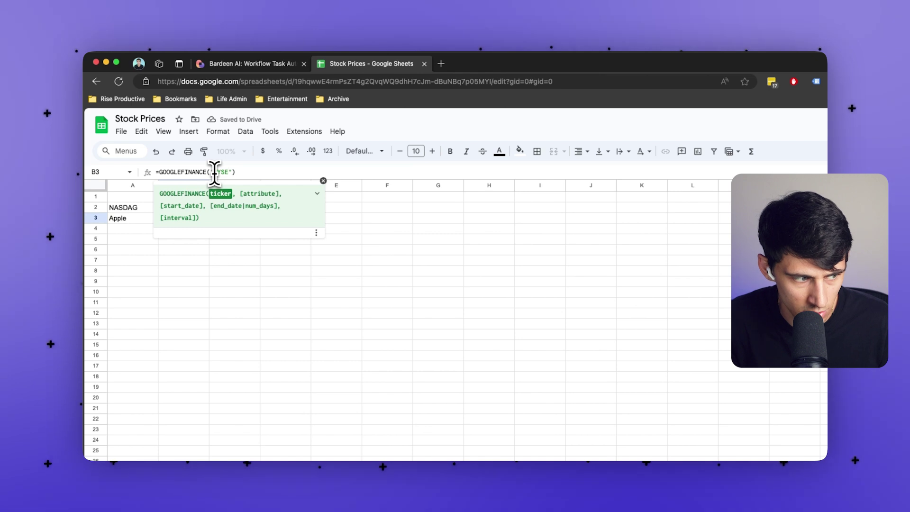
{"action": "type", "text": "NYSE:AAPL"}
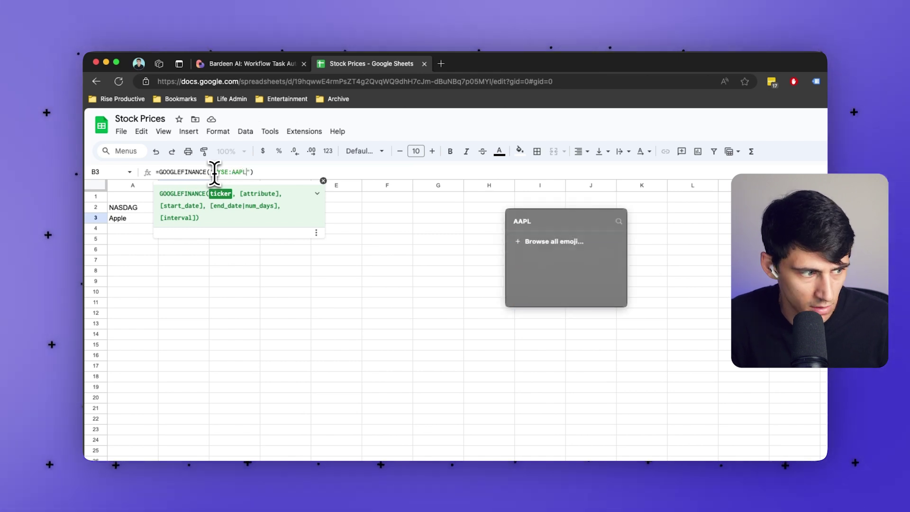
{"action": "key", "text": "Escape"}
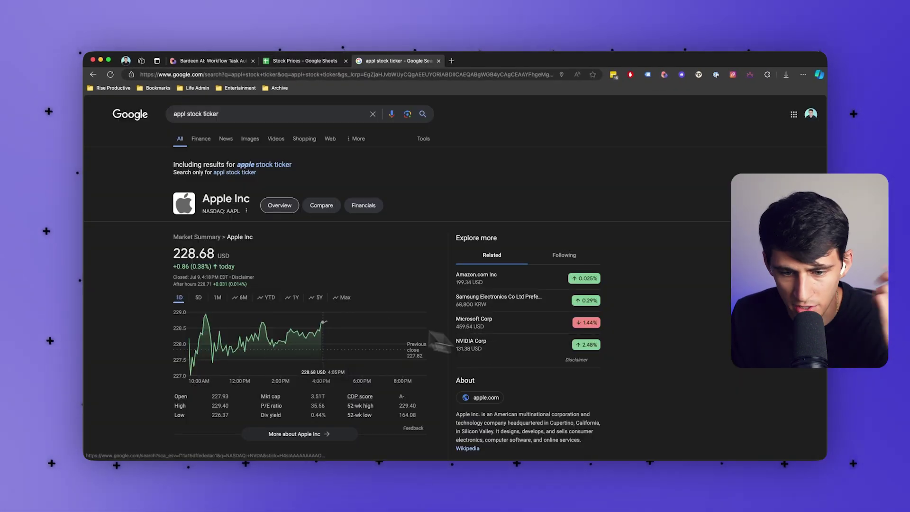
{"action": "scroll", "coordinate": [308, 314], "scroll_direction": "down", "scroll_amount": 1}
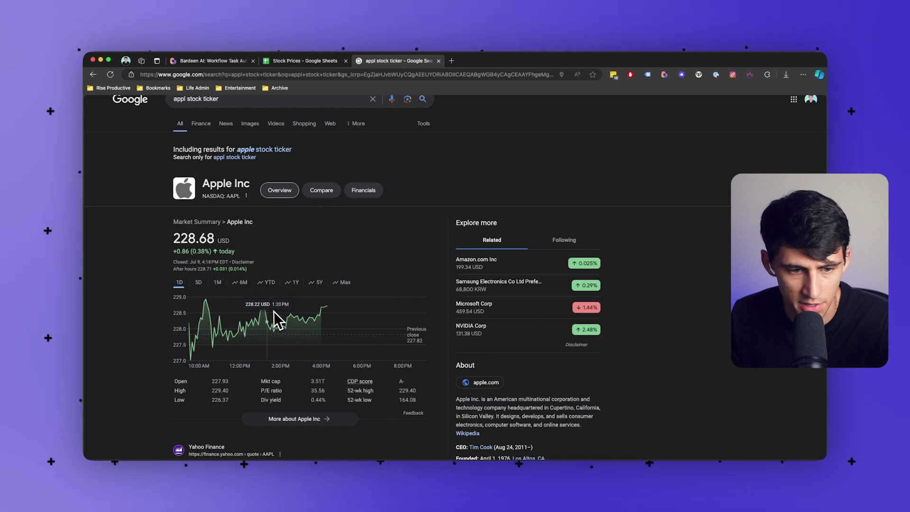
{"action": "left_click", "coordinate": [284, 61]}
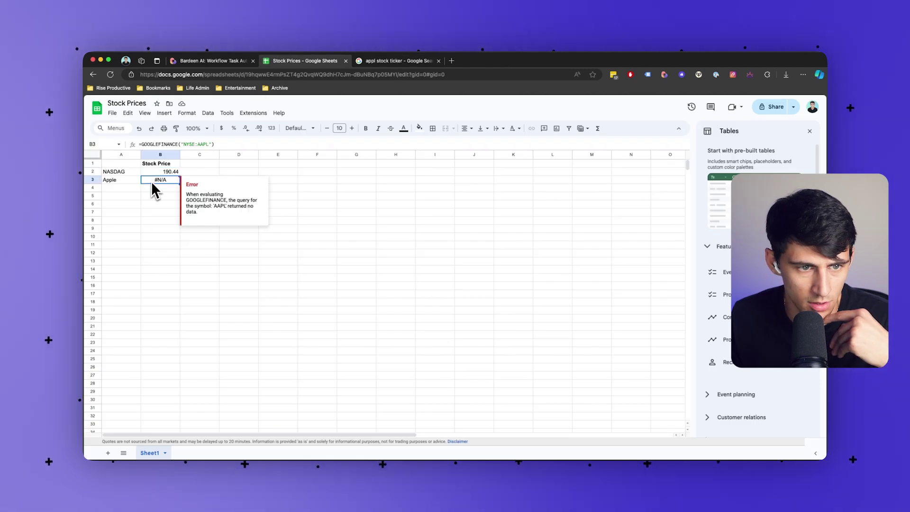
{"action": "double_click", "coordinate": [152, 181]}
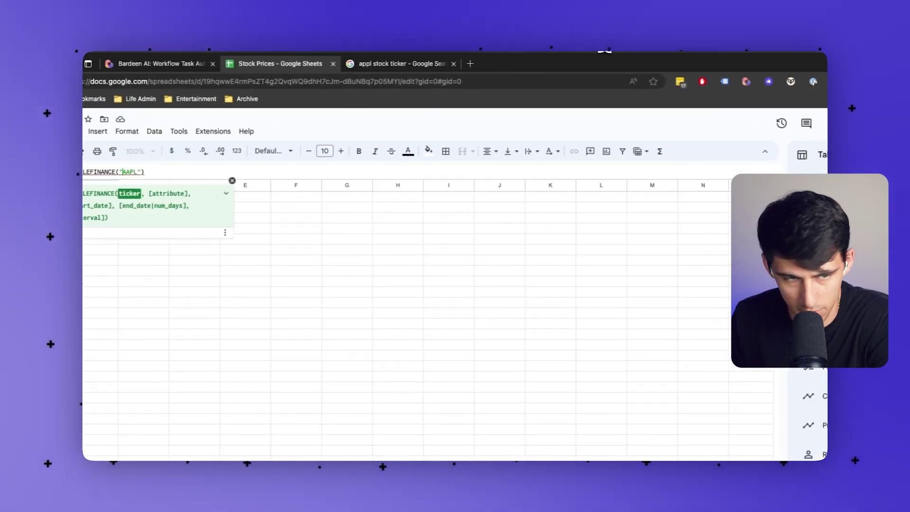
{"action": "key", "text": "Return"}
Step: Look up Apple's exchange and ticker symbol in the Google search results
{"action": "left_click", "coordinate": [180, 219]}
{"action": "left_click", "coordinate": [496, 64]}
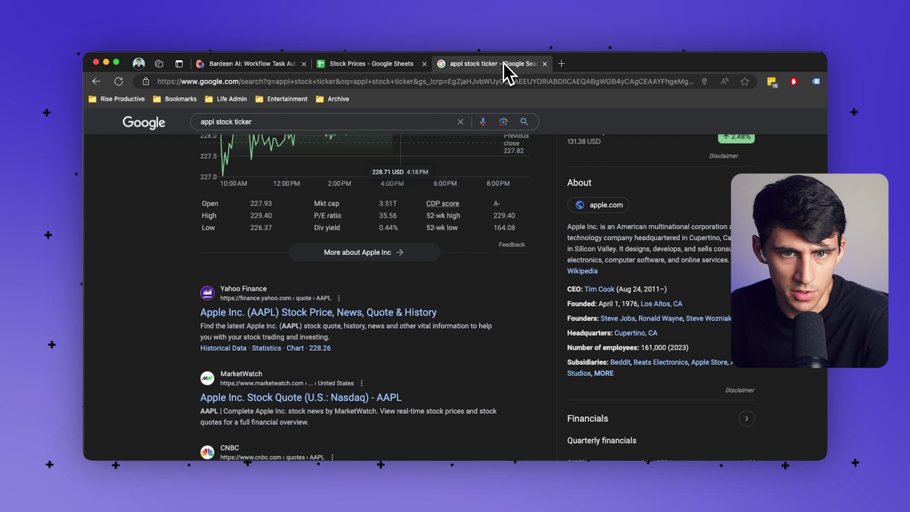
{"action": "scroll", "coordinate": [375, 227], "scroll_direction": "up", "scroll_amount": 5}
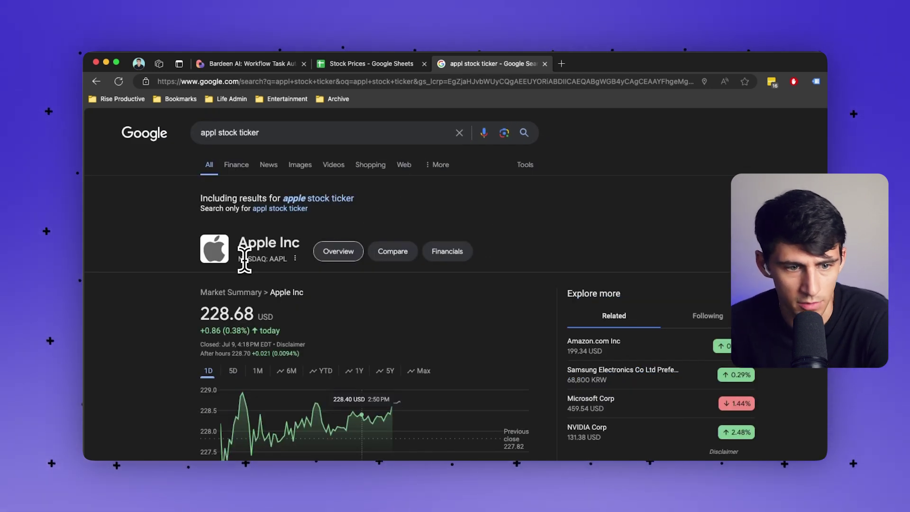
{"action": "left_click_drag", "start_coordinate": [240, 260], "coordinate": [285, 261]}
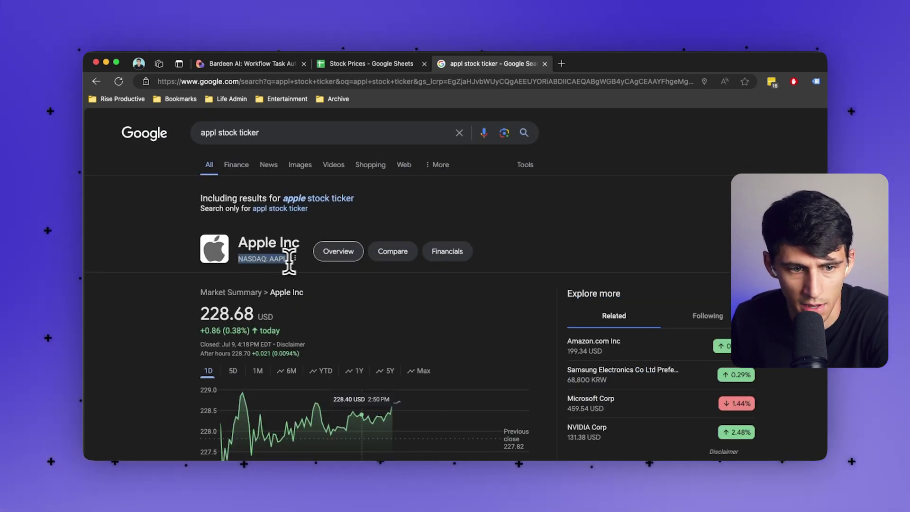
{"action": "left_click", "coordinate": [365, 64]}
{"action": "left_click", "coordinate": [495, 64]}
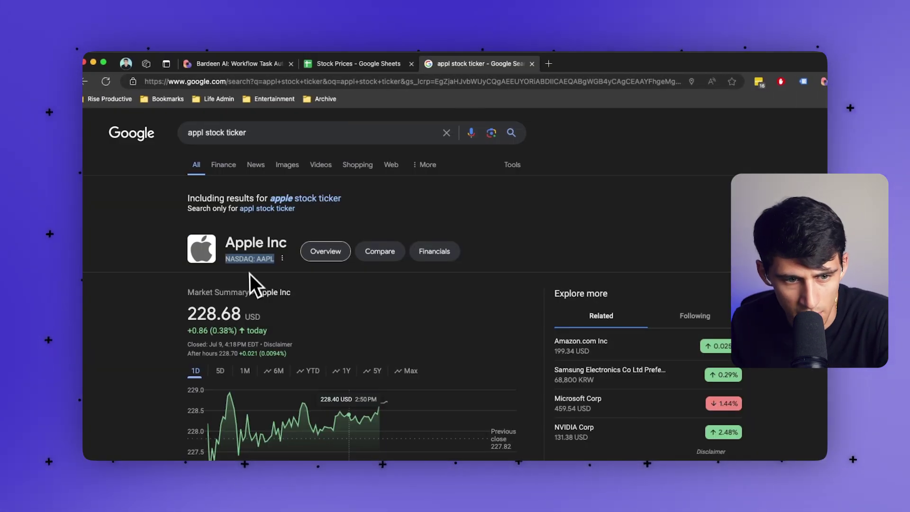
{"action": "left_click", "coordinate": [261, 261]}
{"action": "left_click", "coordinate": [379, 63]}
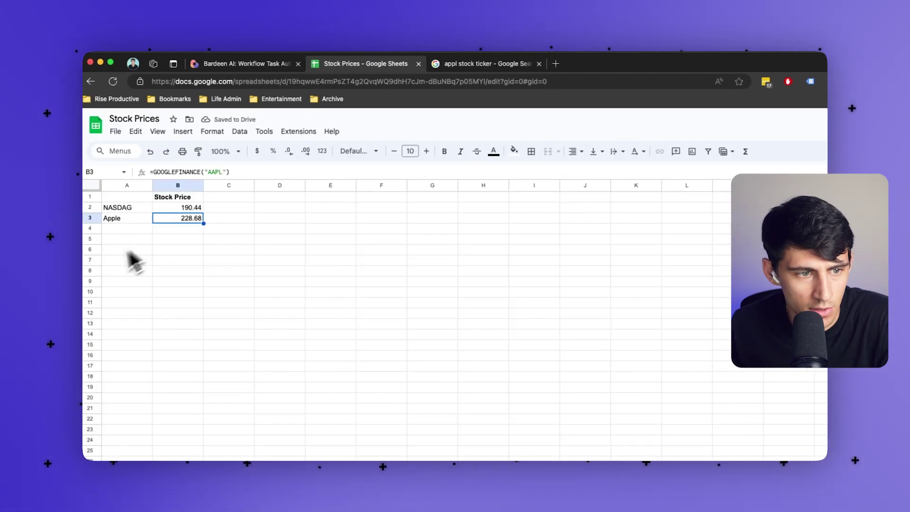
Step: Add a 'Microsoft' row in A4, paste the price formula into B4, and select its ticker
{"action": "left_click", "coordinate": [123, 229]}
{"action": "type", "text": "Microsoft"}
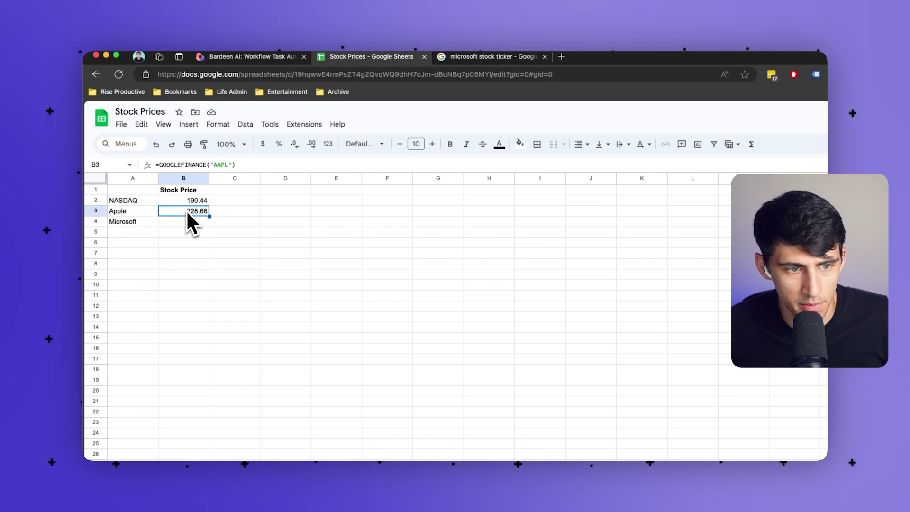
{"action": "left_click", "coordinate": [184, 221]}
{"action": "key", "text": "ctrl+v"}
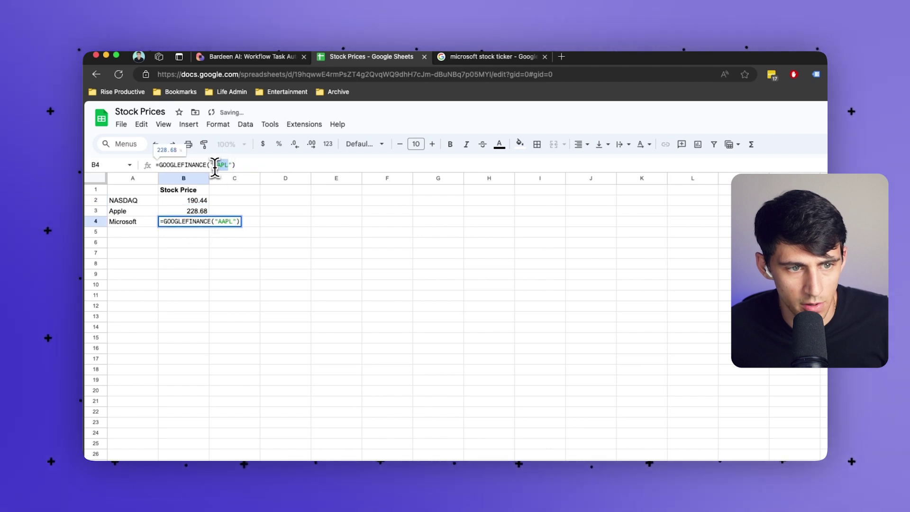
{"action": "double_click", "coordinate": [221, 165]}
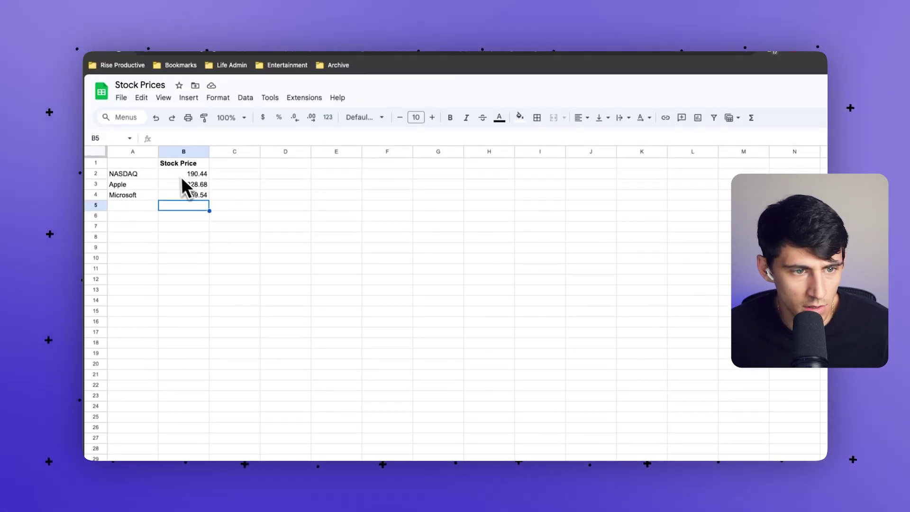
Step: Add the "price" attribute to B2's NASDAQ:GOOG formula, then change it to "high"
{"action": "left_click", "coordinate": [178, 200]}
{"action": "left_click", "coordinate": [252, 138]}
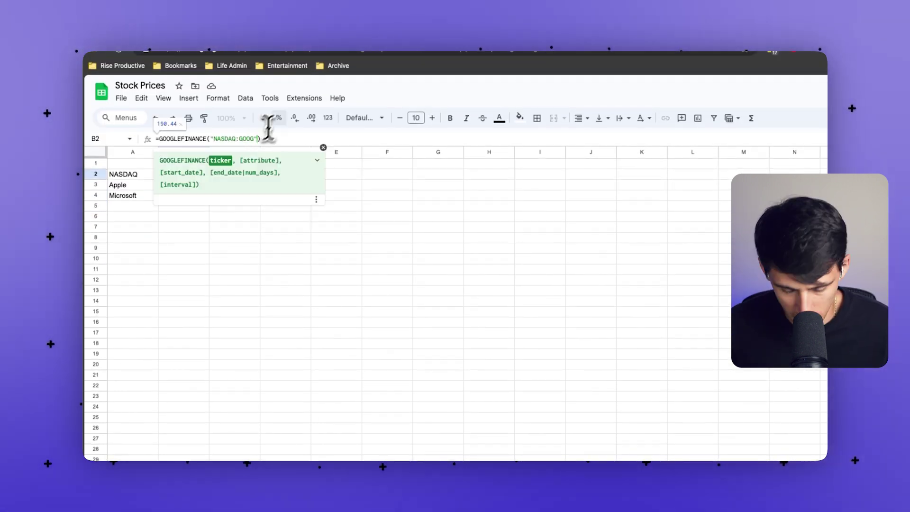
{"action": "type", "text": ", "}
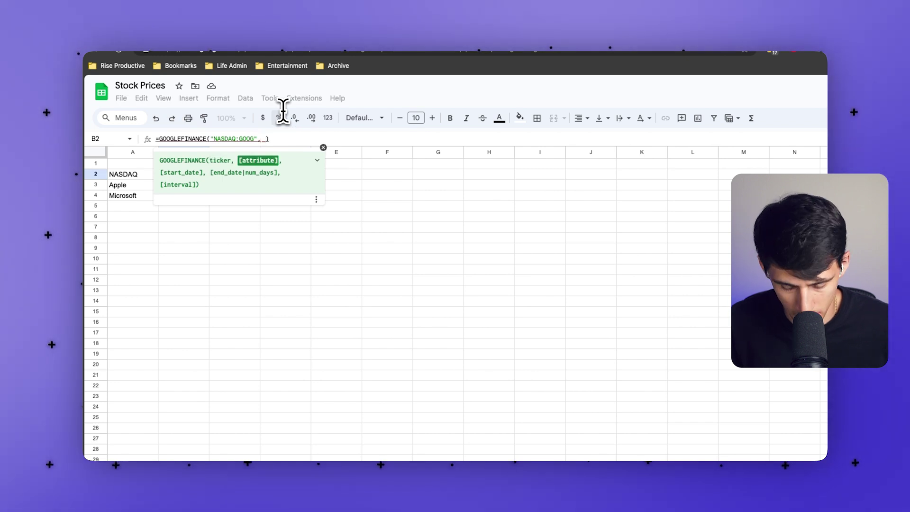
{"action": "type", "text": "\"price"}
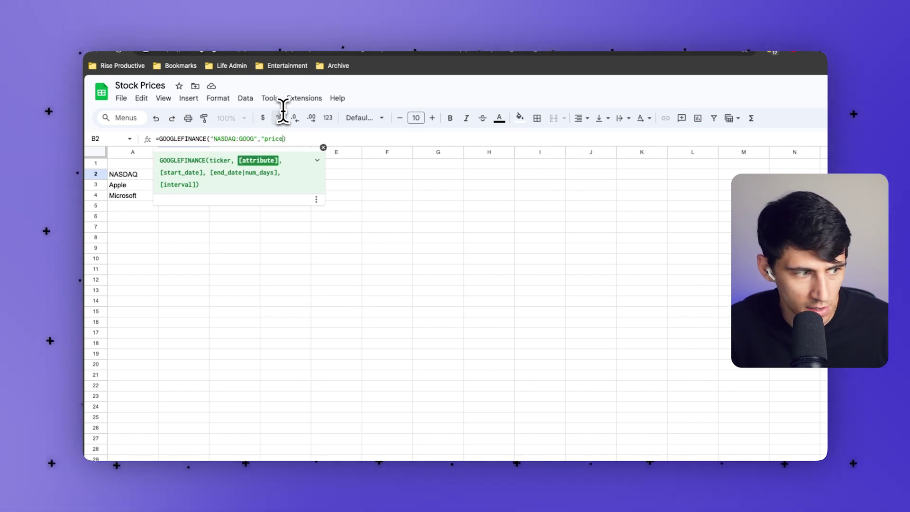
{"action": "type", "text": "\""}
{"action": "key", "text": "Return"}
{"action": "key", "text": "Up"}
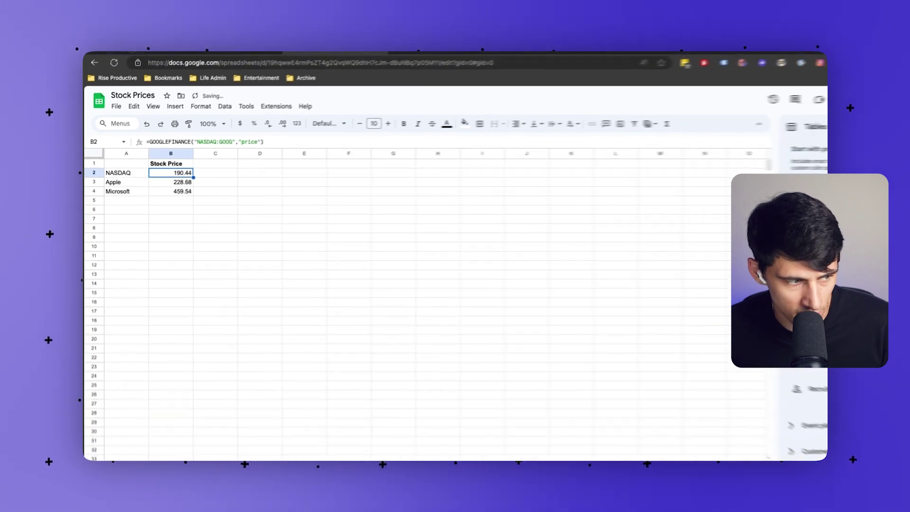
{"action": "double_click", "coordinate": [236, 144]}
{"action": "type", "text": "high"}
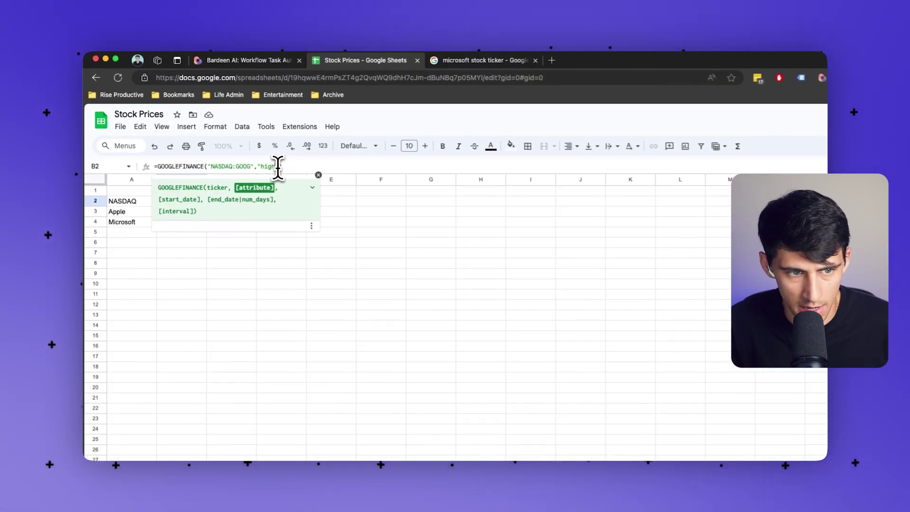
{"action": "key", "text": "Return"}
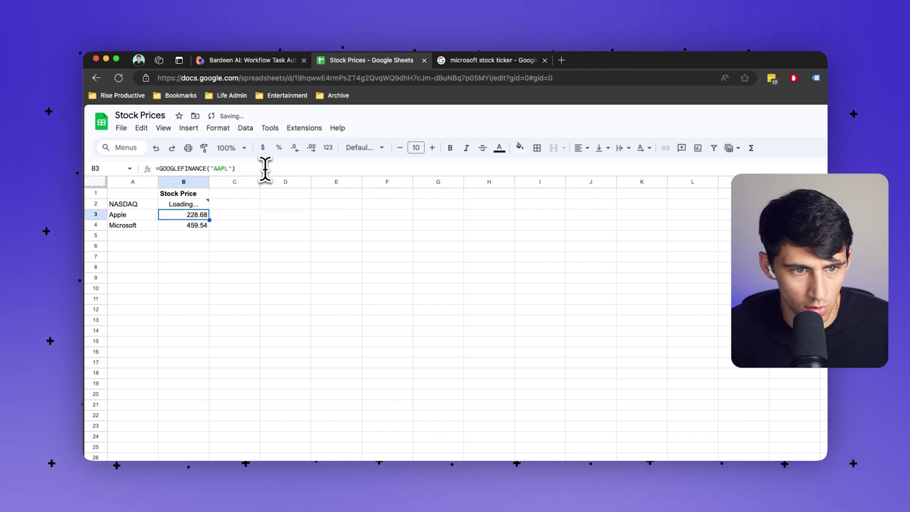
{"action": "key", "text": "Up"}
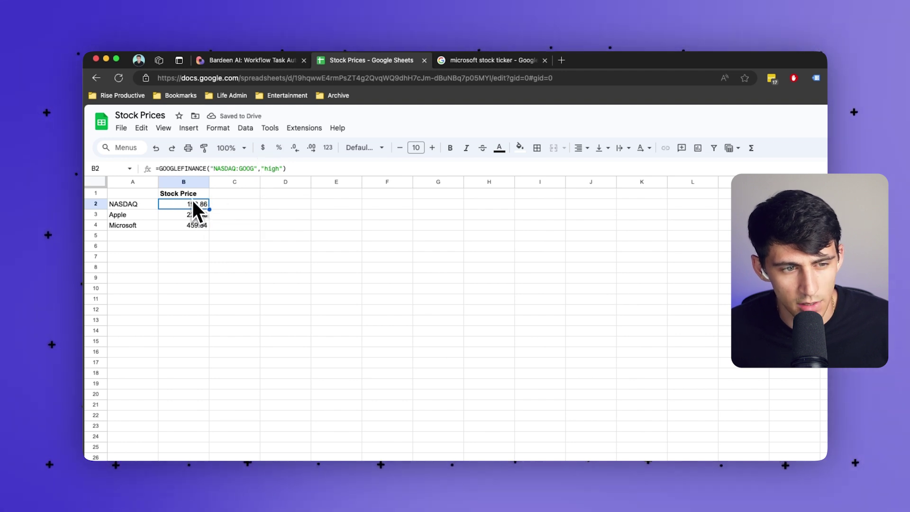
Step: Add a bold 'High' heading in C1 and a 'Low' heading in D1
{"action": "left_click", "coordinate": [211, 190]}
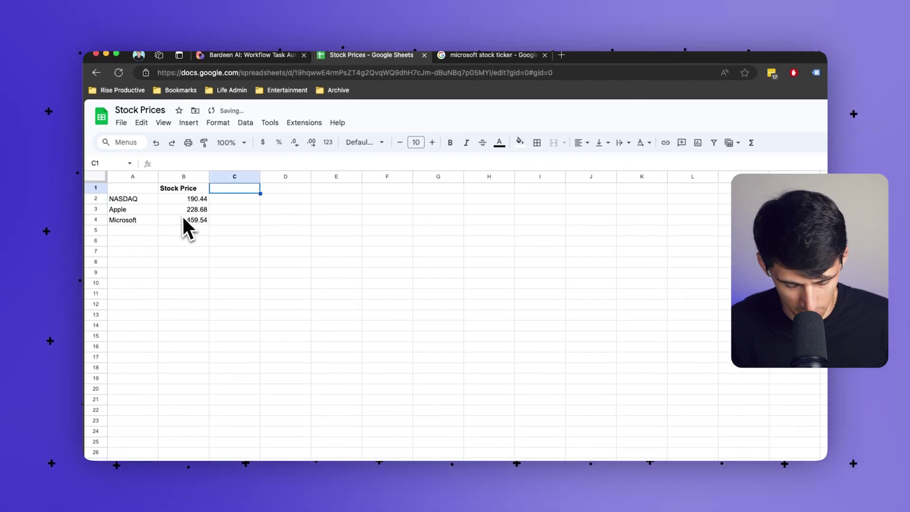
{"action": "type", "text": "High"}
{"action": "key", "text": "Return"}
{"action": "key", "text": "Up"}
{"action": "key", "text": "ctrl+b"}
{"action": "key", "text": "Tab"}
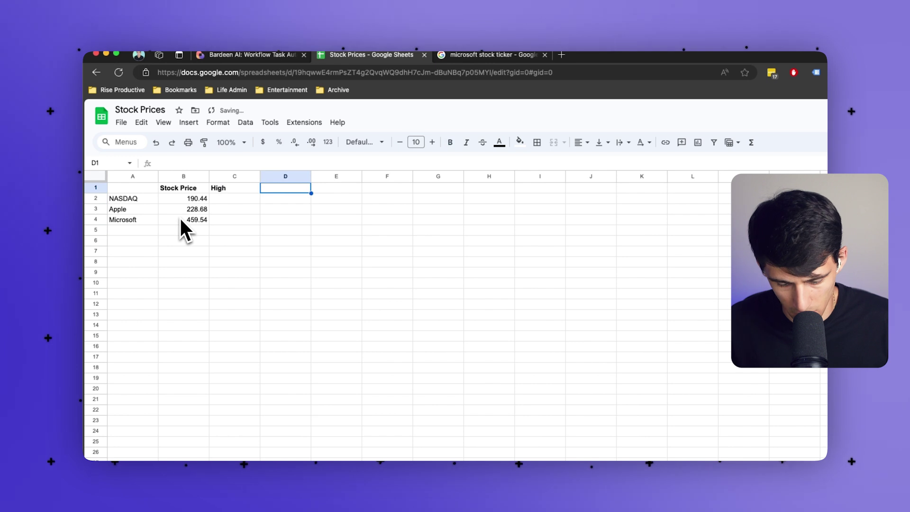
{"action": "type", "text": "Low"}
{"action": "key", "text": "ctrl+c"}
Step: Copy the B2:B4 price formulas into the High column and add the "high" attribute
{"action": "left_click_drag", "start_coordinate": [179, 216], "coordinate": [232, 204]}
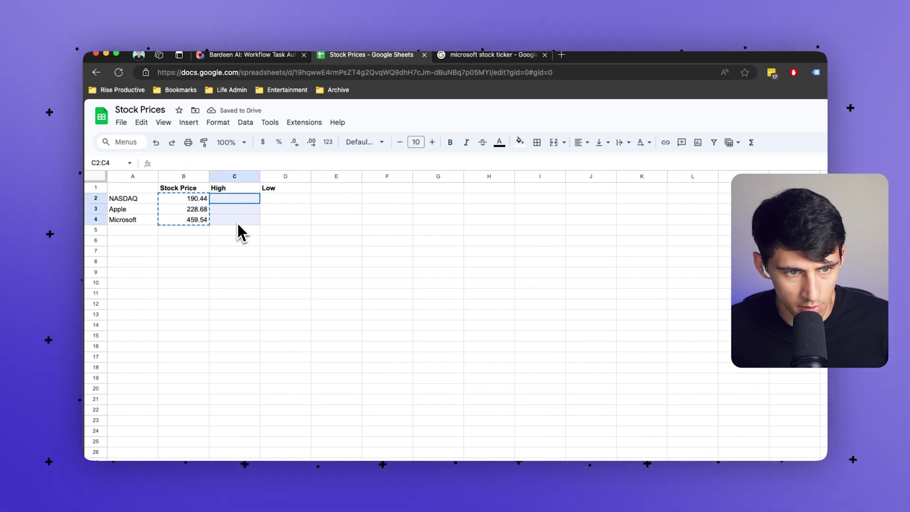
{"action": "key", "text": "ctrl+v"}
{"action": "left_click", "coordinate": [241, 202]}
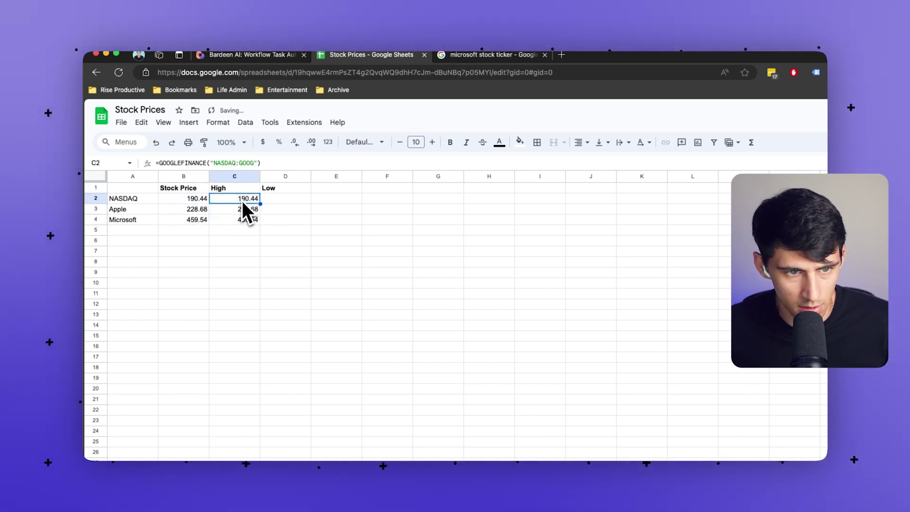
{"action": "left_click", "coordinate": [255, 164]}
{"action": "type", "text": ", \""}
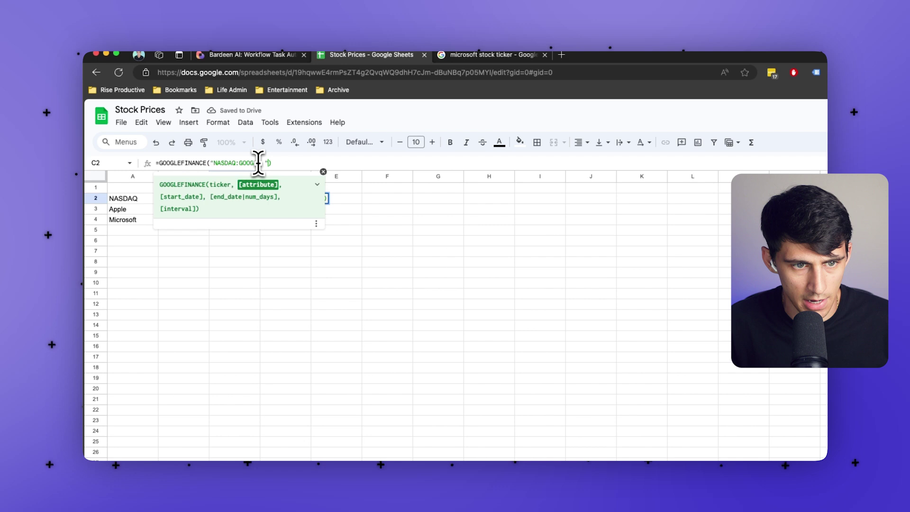
{"action": "type", "text": "high\""}
{"action": "key", "text": "Return"}
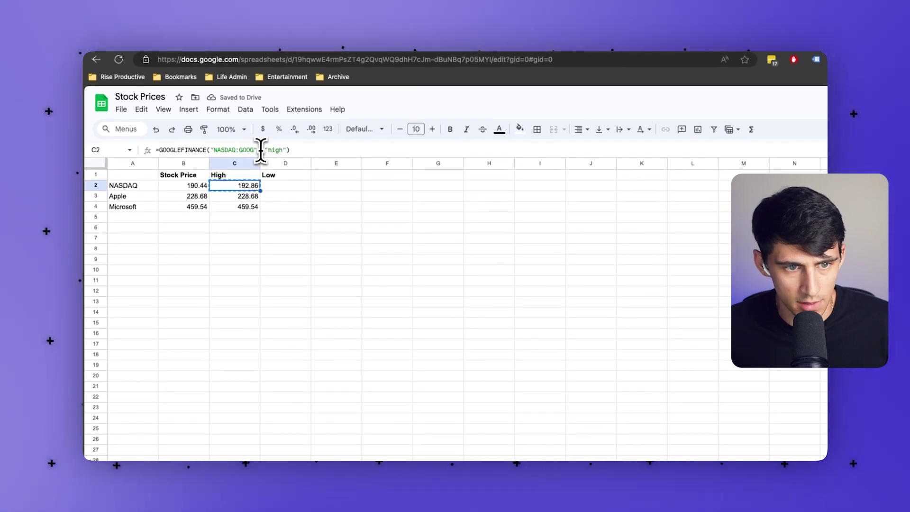
{"action": "left_click", "coordinate": [282, 150]}
{"action": "left_click_drag", "start_coordinate": [285, 149], "coordinate": [260, 151]}
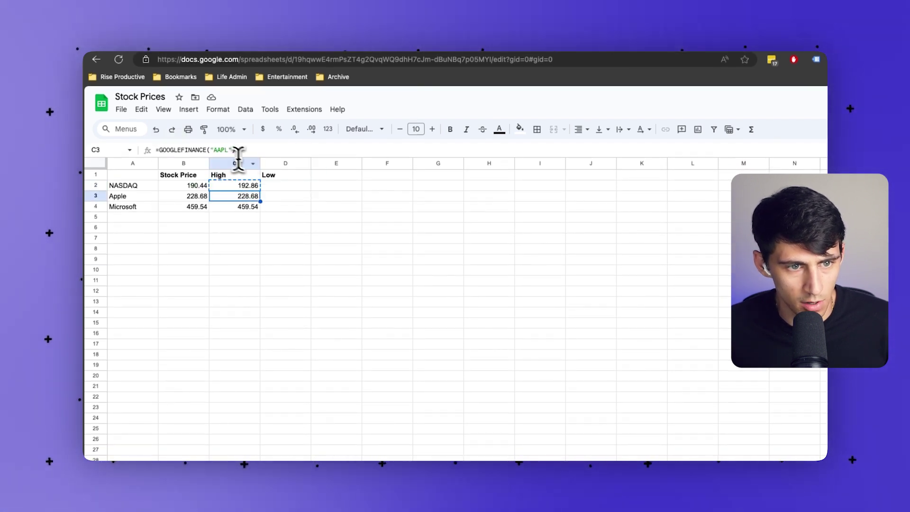
{"action": "key", "text": "ctrl+v"}
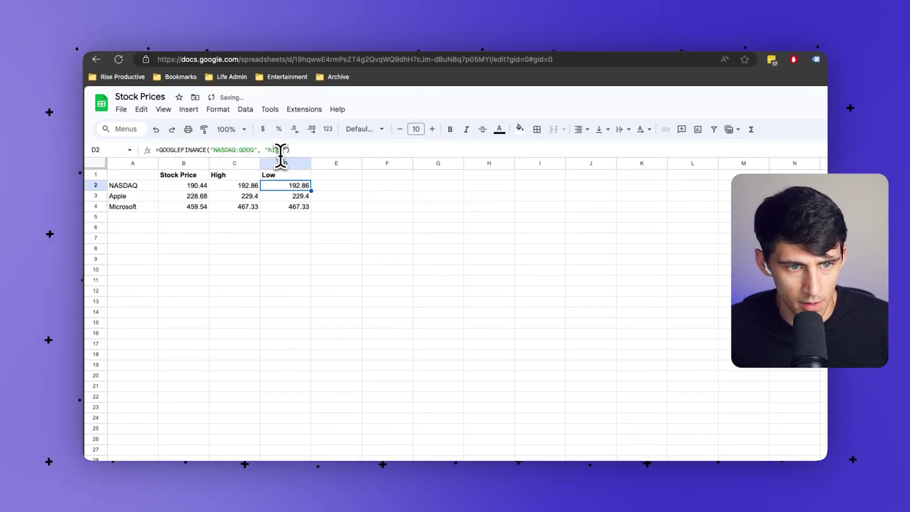
Step: Give the Low column formulas the "low" attribute, showing lows 190.23, 226.37 and 458
{"action": "left_click", "coordinate": [282, 150]}
{"action": "key", "text": "Return"}
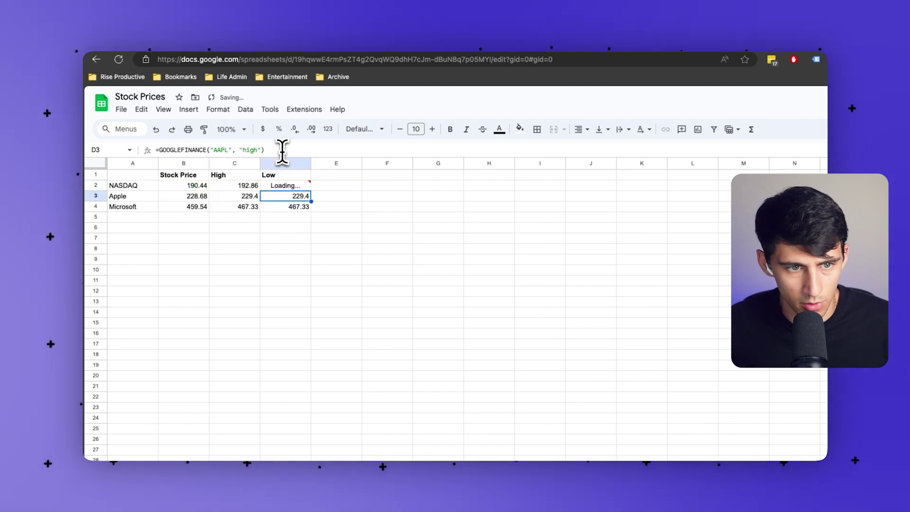
{"action": "left_click", "coordinate": [257, 150]}
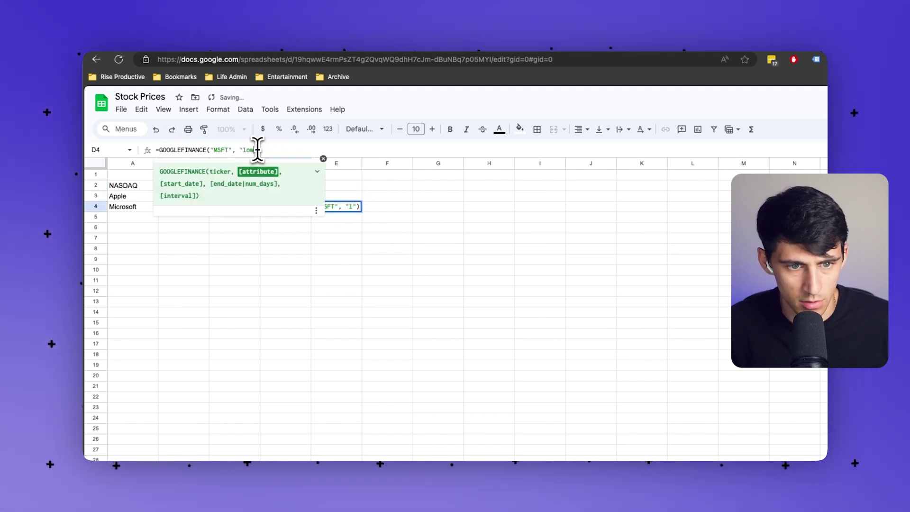
{"action": "key", "text": "Return"}
{"action": "left_click", "coordinate": [299, 207]}
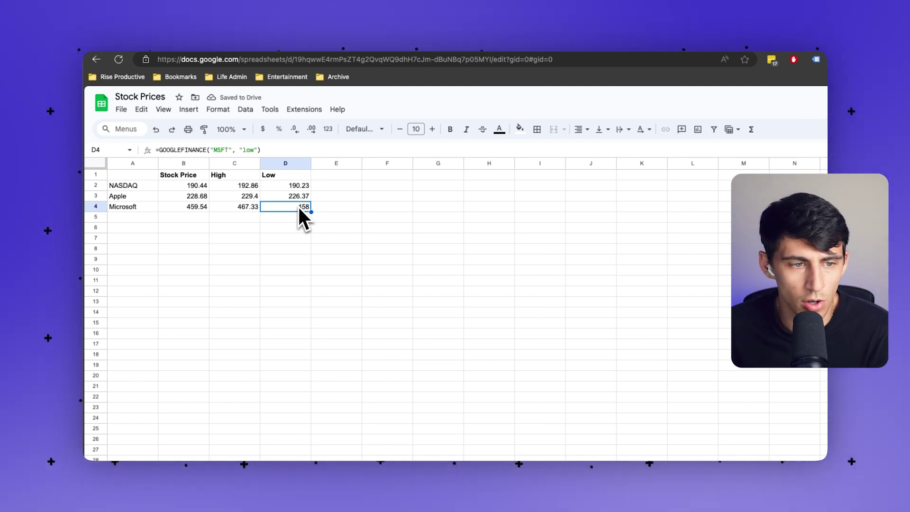
{"action": "left_click_drag", "start_coordinate": [188, 187], "coordinate": [195, 209]}
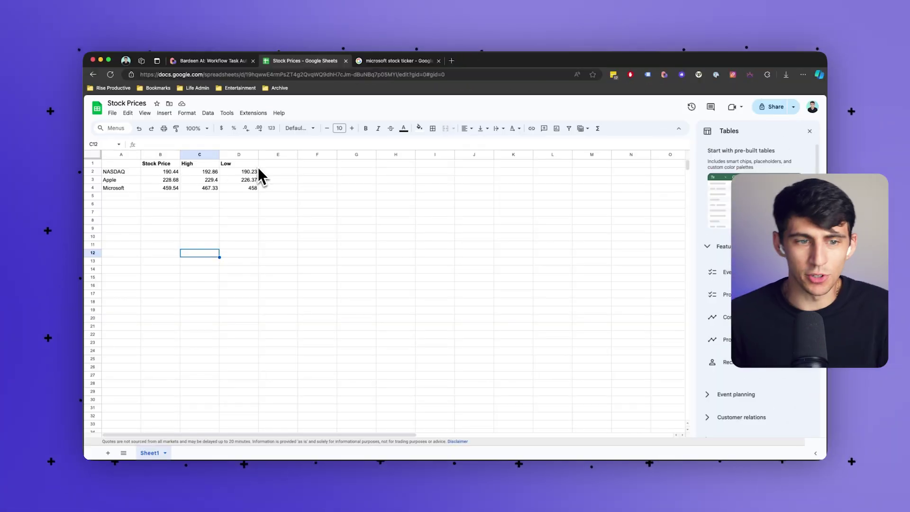
Step: Check the Low column formulas and select the price, high and low values
{"action": "left_click", "coordinate": [245, 163]}
{"action": "left_click", "coordinate": [250, 171]}
{"action": "left_click", "coordinate": [250, 188]}
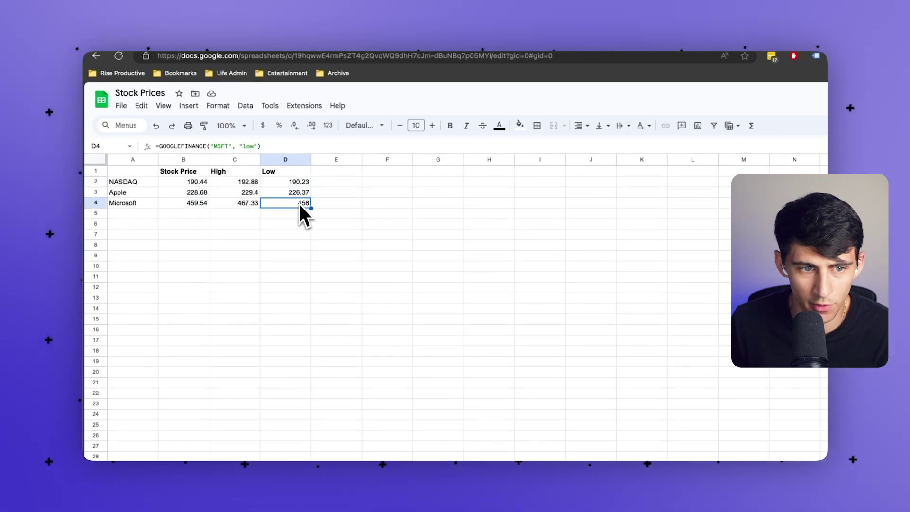
{"action": "mouse_move", "coordinate": [300, 205]}
{"action": "left_mouse_down"}
{"action": "mouse_move", "coordinate": [165, 188]}
{"action": "mouse_move", "coordinate": [189, 180]}
{"action": "mouse_move", "coordinate": [293, 212]}
{"action": "left_mouse_up"}
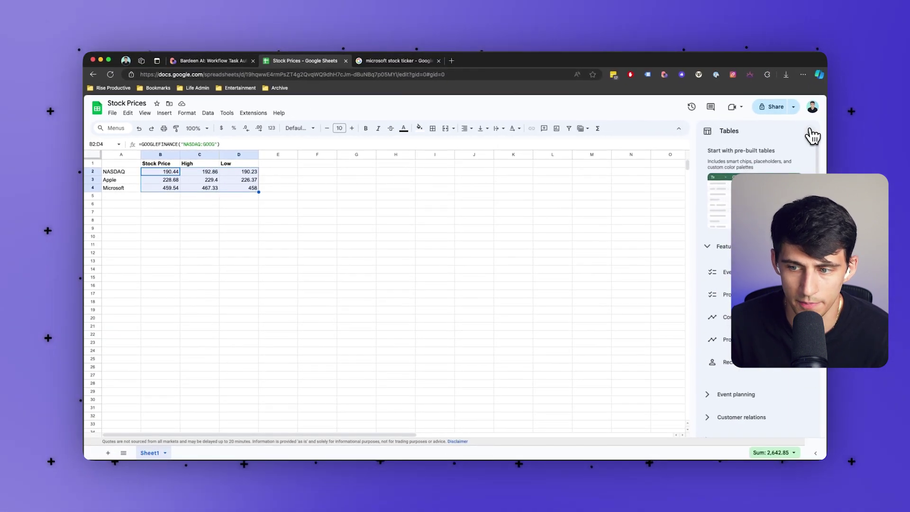
Step: Close the pre-built tables suggestions panel and start a =goog formula in F2
{"action": "left_click", "coordinate": [812, 132]}
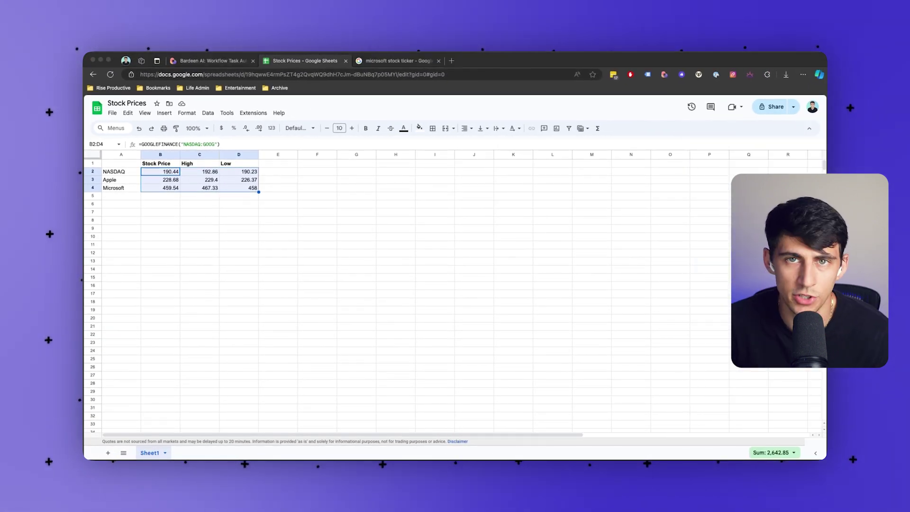
{"action": "left_click", "coordinate": [304, 173]}
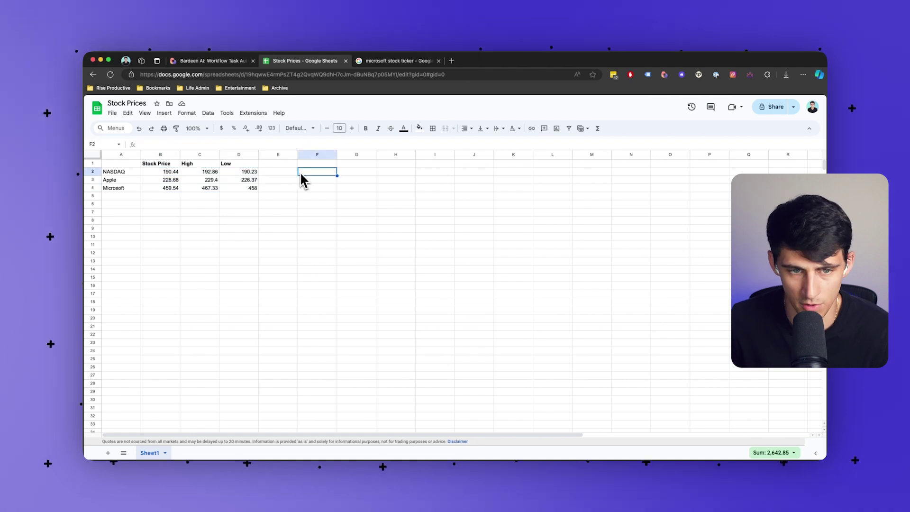
{"action": "type", "text": "="}
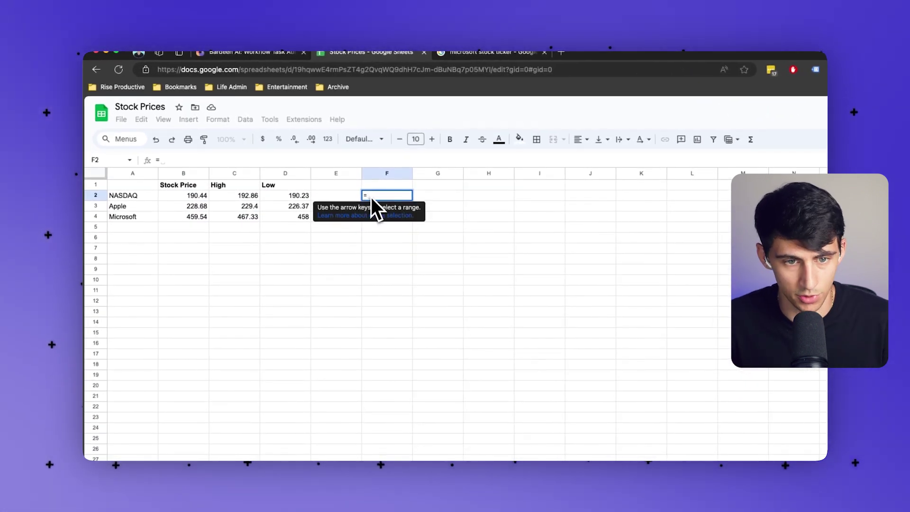
{"action": "type", "text": "goog"}
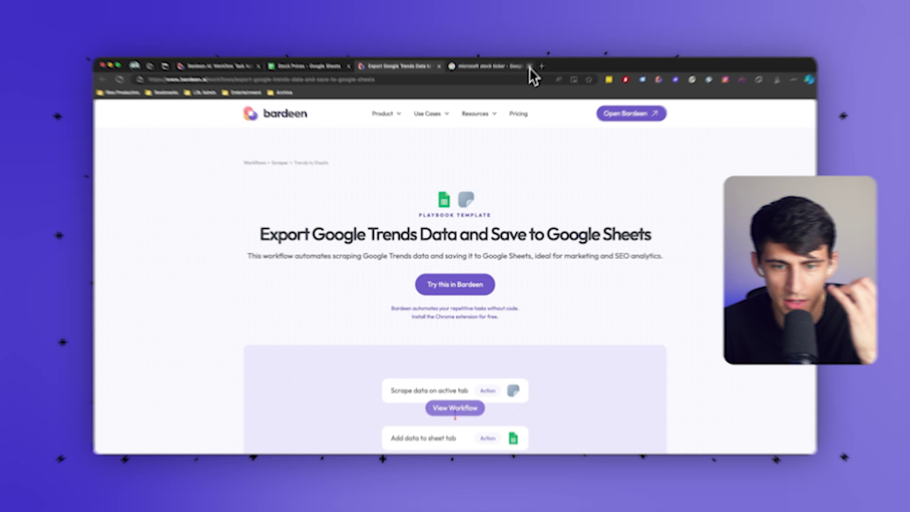
Step: Open the Bardeen template and generate a flow from 'Scrape Stock ticker data from google every day and import into google sheets'
{"action": "left_click", "coordinate": [530, 66]}
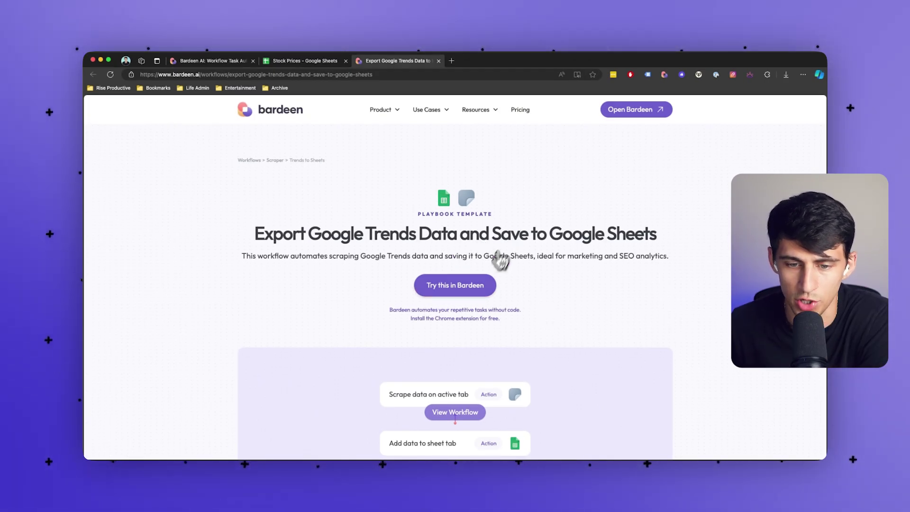
{"action": "left_click", "coordinate": [471, 290]}
{"action": "mouse_move", "coordinate": [329, 170]}
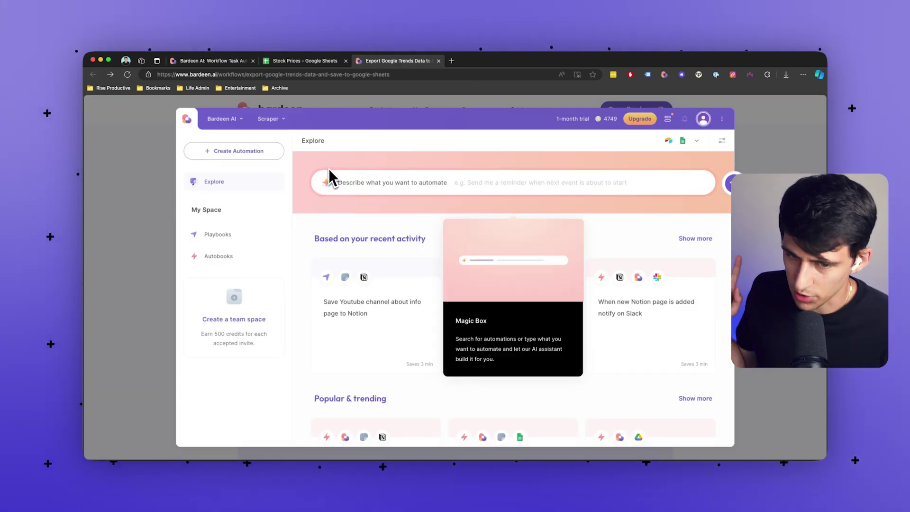
{"action": "left_click", "coordinate": [471, 194]}
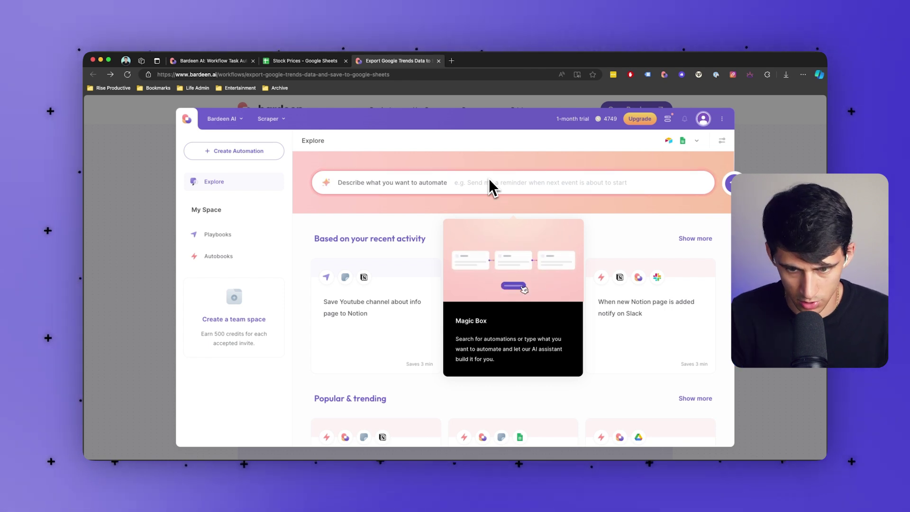
{"action": "type", "text": "Scrape Stock ticker"}
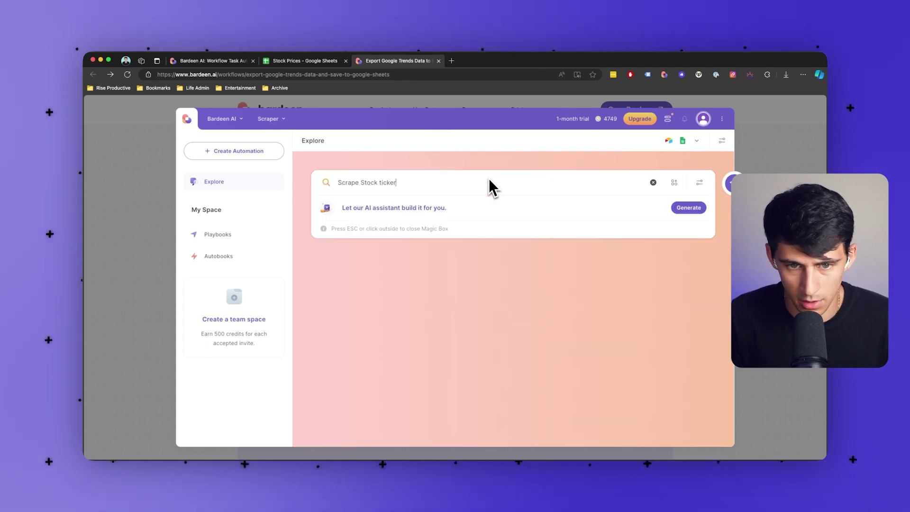
{"action": "type", "text": " data from"}
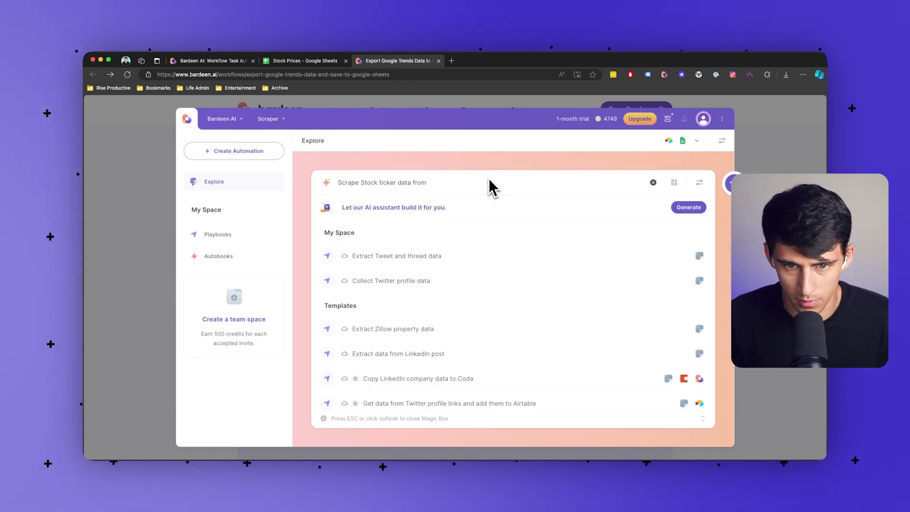
{"action": "type", "text": " google every day"}
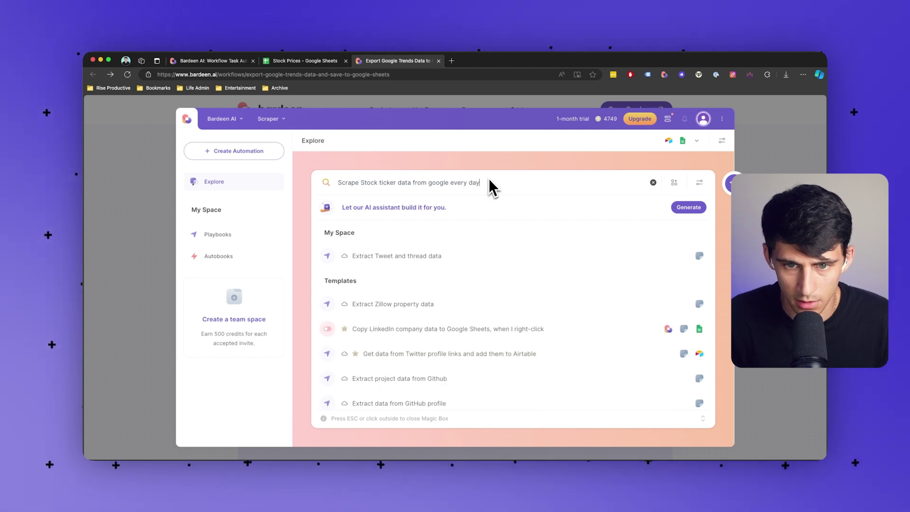
{"action": "type", "text": " and import into "}
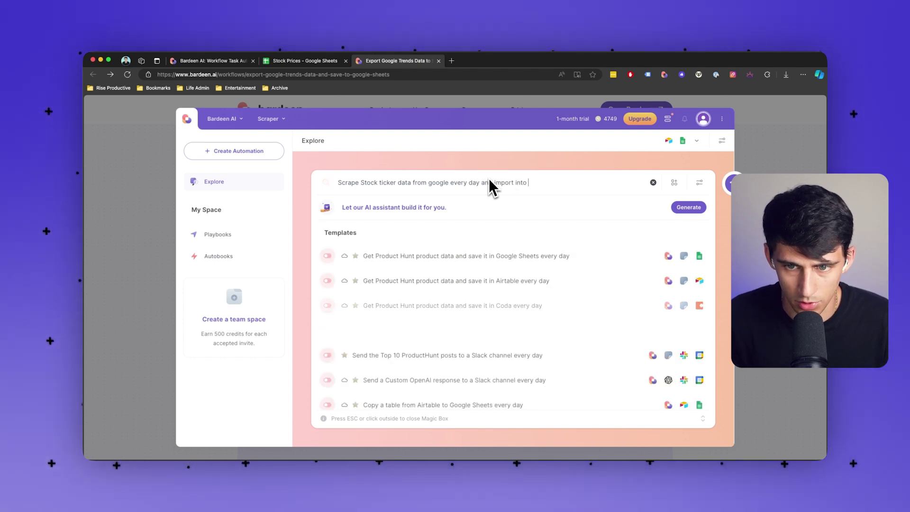
{"action": "type", "text": "google sheets"}
{"action": "left_click", "coordinate": [689, 208]}
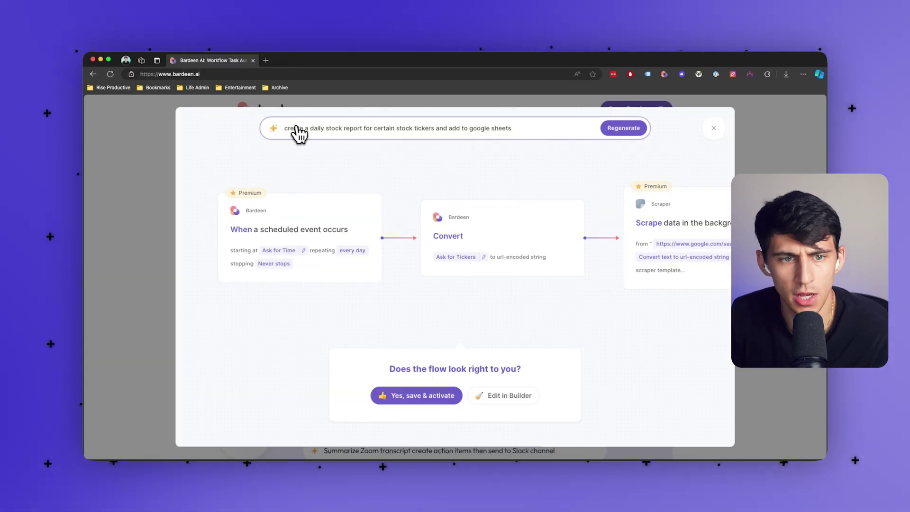
Step: Review the generated flow through its Google Sheets card, then save and activate it
{"action": "triple_click", "coordinate": [392, 132]}
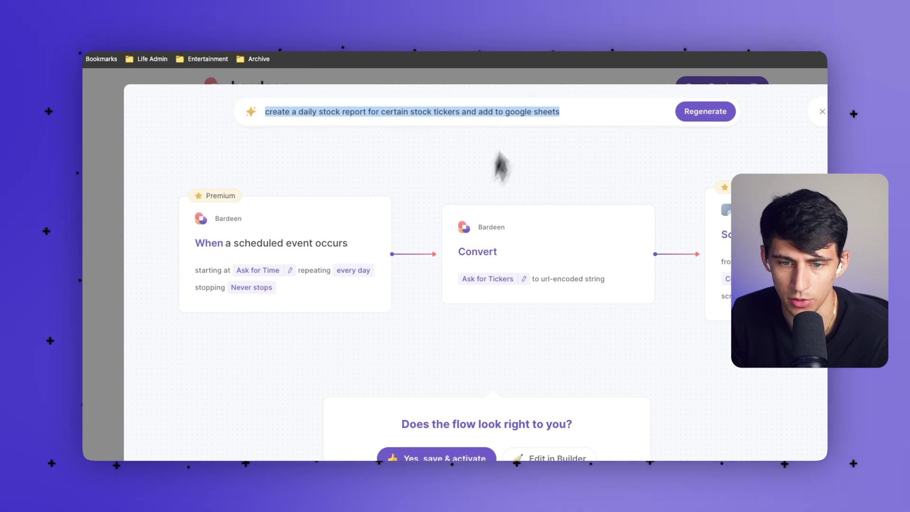
{"action": "left_click", "coordinate": [245, 275]}
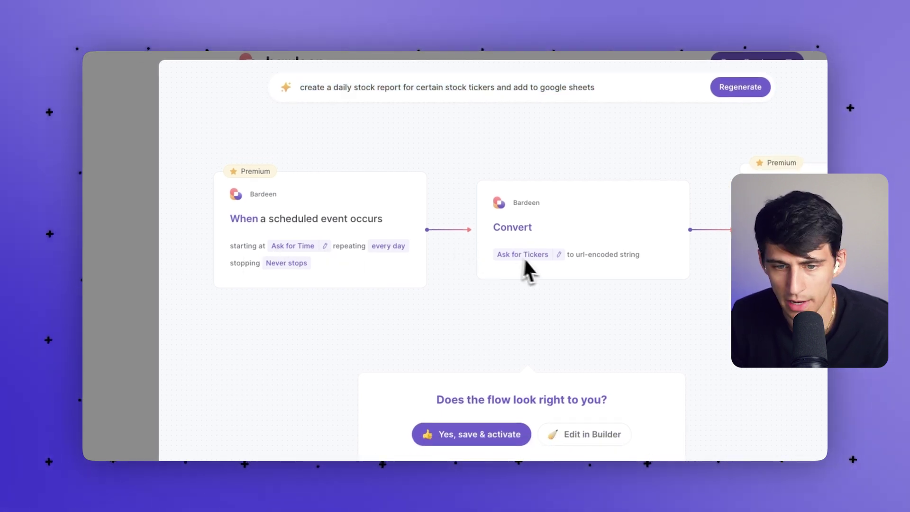
{"action": "scroll", "coordinate": [593, 244], "scroll_direction": "right", "scroll_amount": 5}
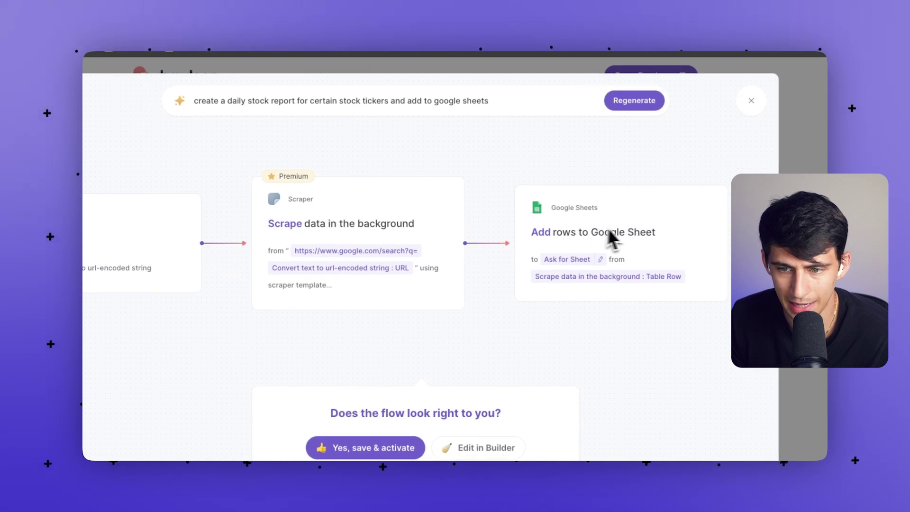
{"action": "left_click_drag", "start_coordinate": [630, 235], "coordinate": [559, 235]}
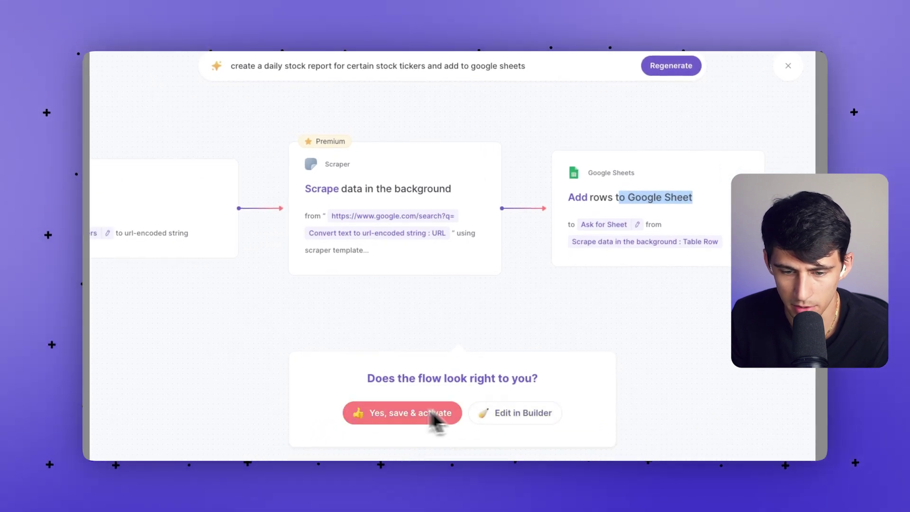
{"action": "left_click", "coordinate": [416, 422]}
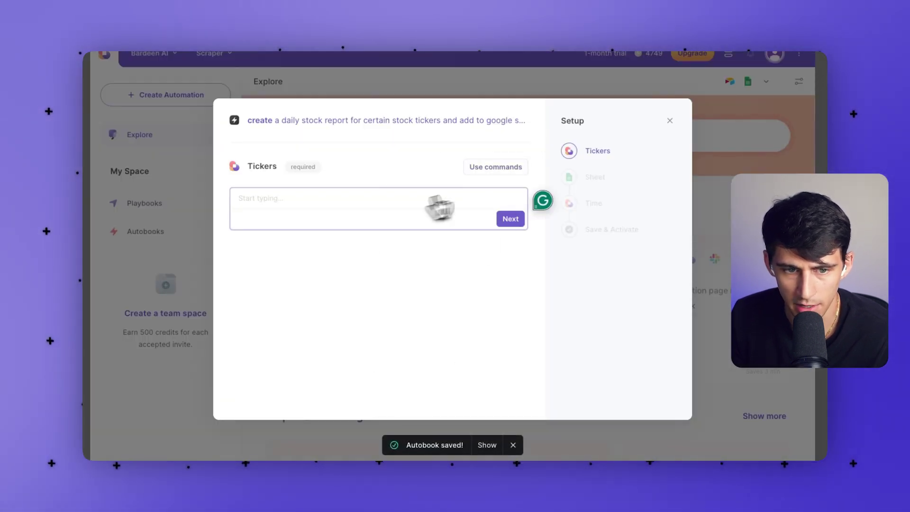
Step: Configure the autobook with ticker AAPL, the Stock Prices sheet and run time Now
{"action": "type", "text": "AAPL"}
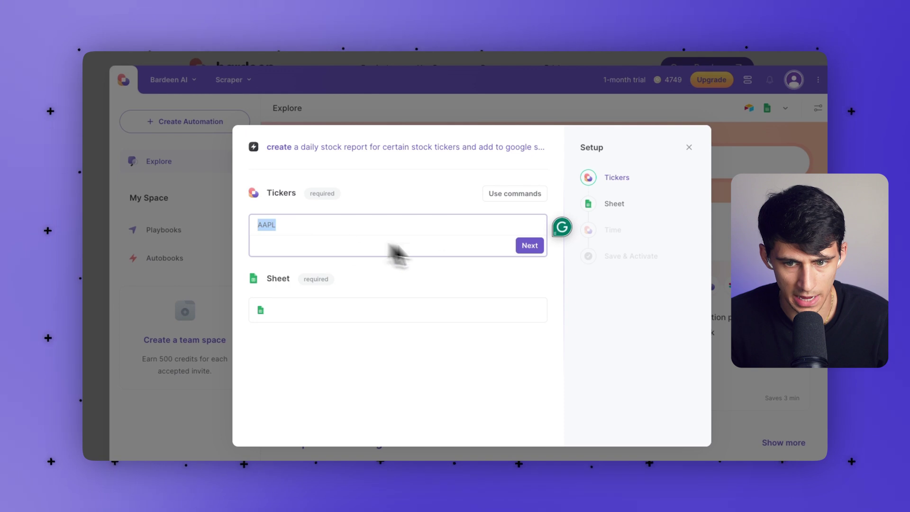
{"action": "left_click", "coordinate": [530, 246]}
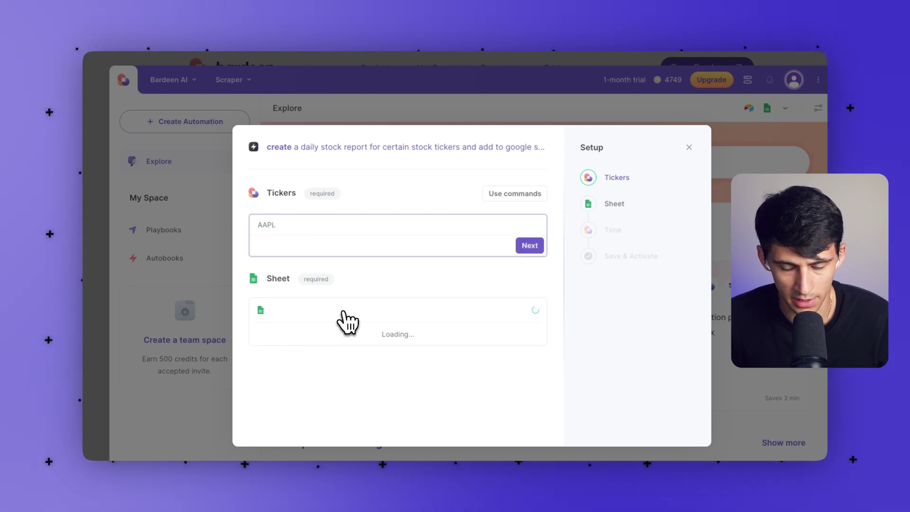
{"action": "type", "text": "stock"}
{"action": "key", "text": "Return"}
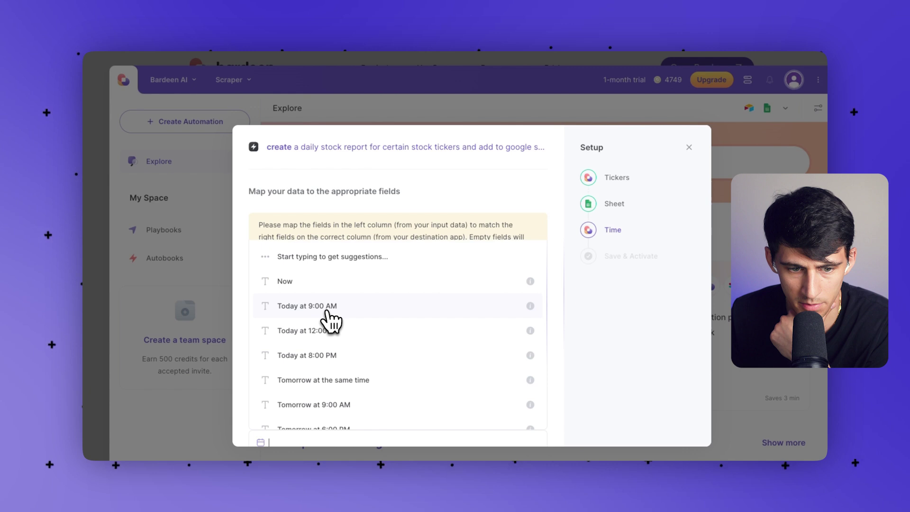
{"action": "left_click", "coordinate": [327, 284]}
{"action": "scroll", "coordinate": [465, 352], "scroll_direction": "down", "scroll_amount": 4}
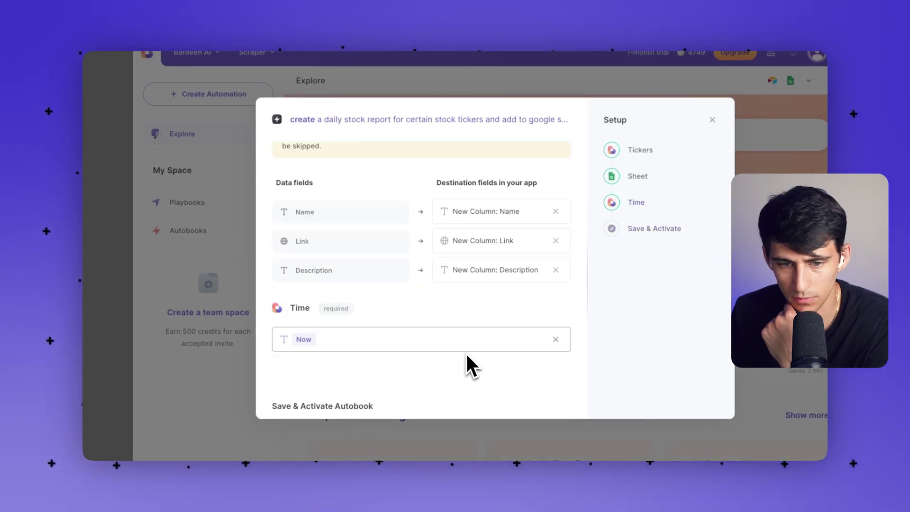
{"action": "scroll", "coordinate": [462, 339], "scroll_direction": "up", "scroll_amount": 4}
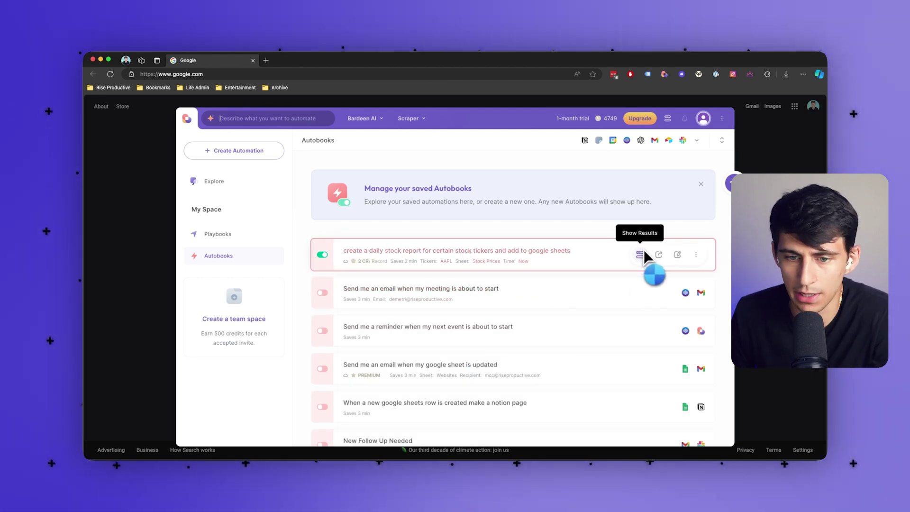
Step: Check the stock-report autobook's Convert ticker input, save the flow, and run it once
{"action": "left_click", "coordinate": [266, 61]}
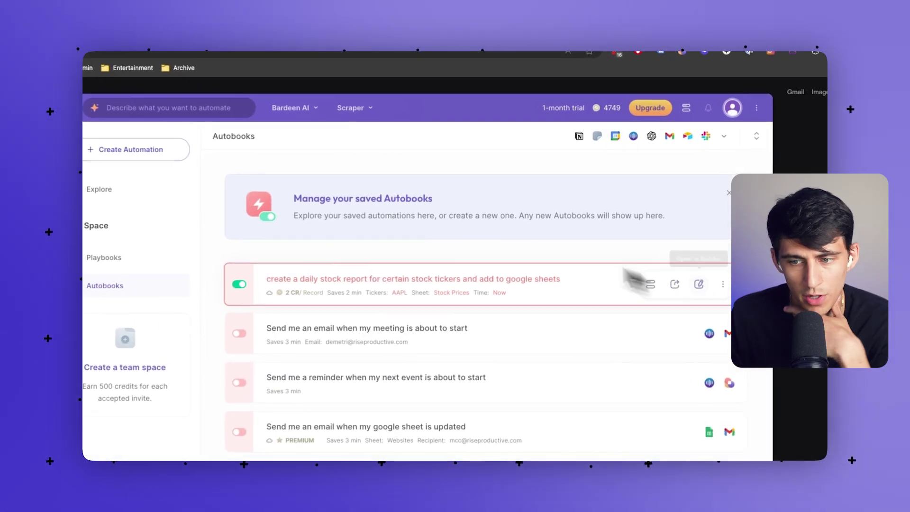
{"action": "left_click", "coordinate": [654, 254]}
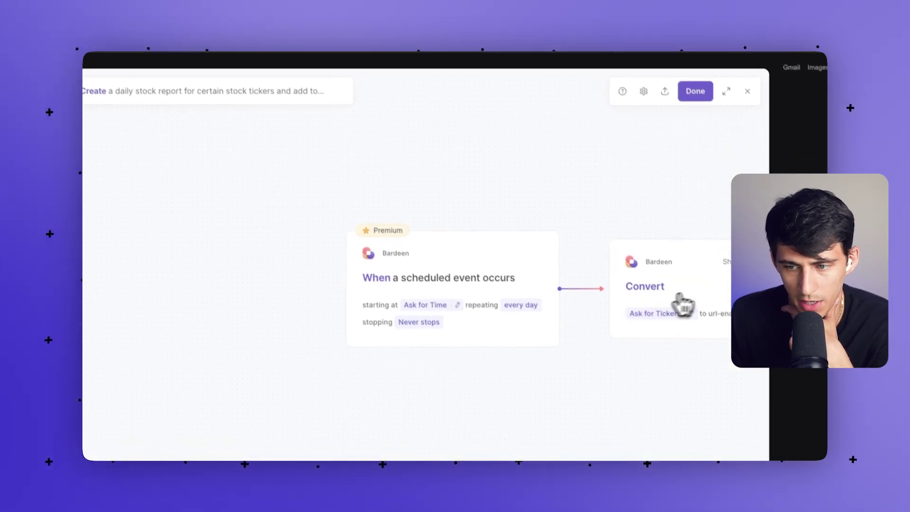
{"action": "left_click", "coordinate": [668, 333]}
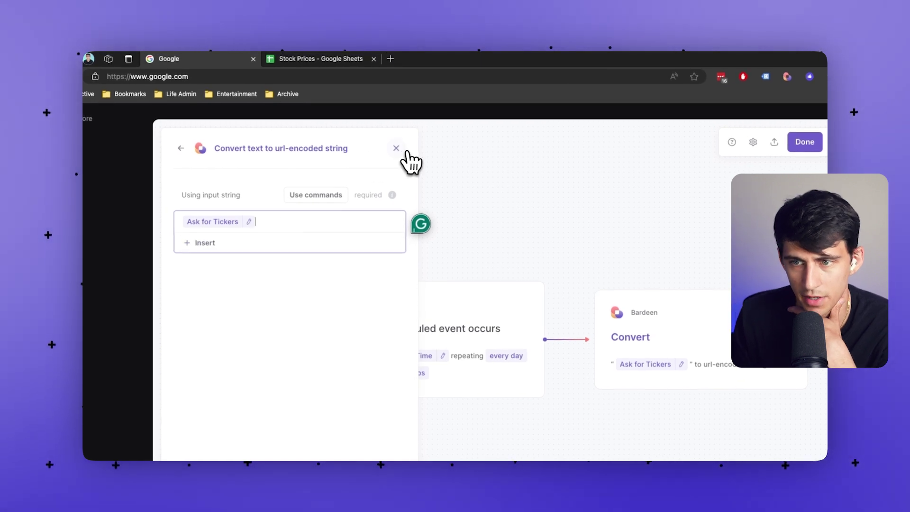
{"action": "left_click", "coordinate": [396, 148]}
{"action": "left_click", "coordinate": [805, 142]}
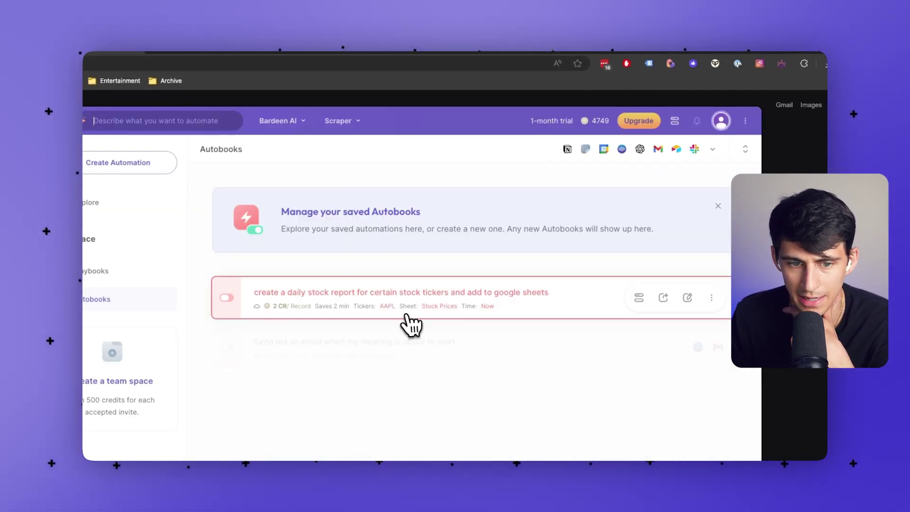
{"action": "left_click", "coordinate": [411, 325]}
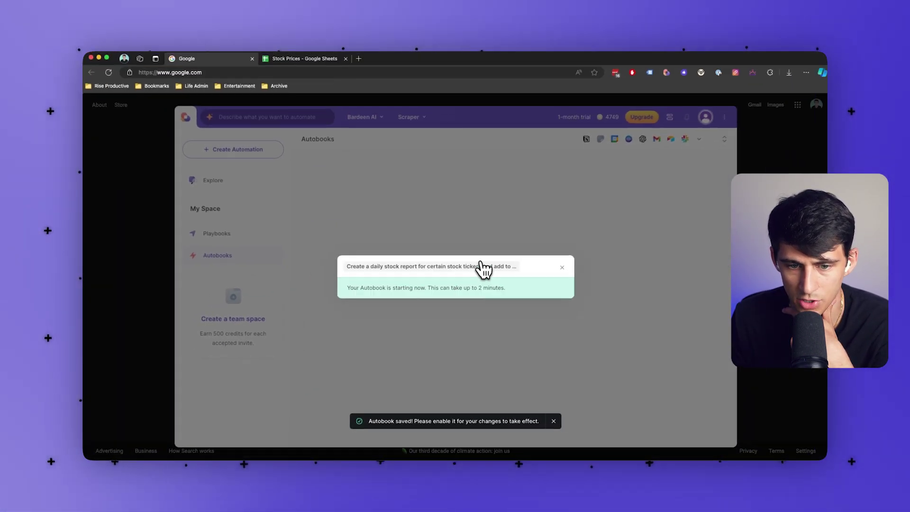
{"action": "left_click", "coordinate": [562, 267]}
Step: Reopen the autobook and review the schedule's time input and where it is used
{"action": "left_click", "coordinate": [677, 260]}
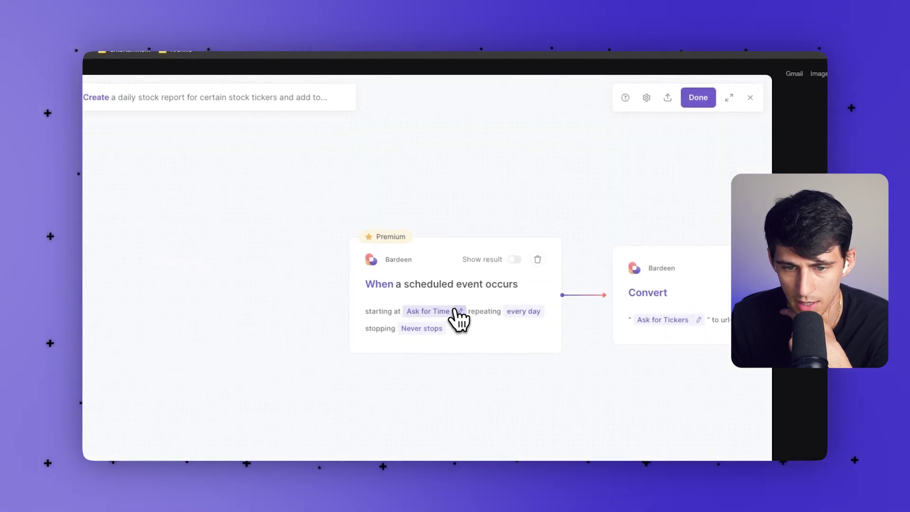
{"action": "left_click", "coordinate": [458, 311]}
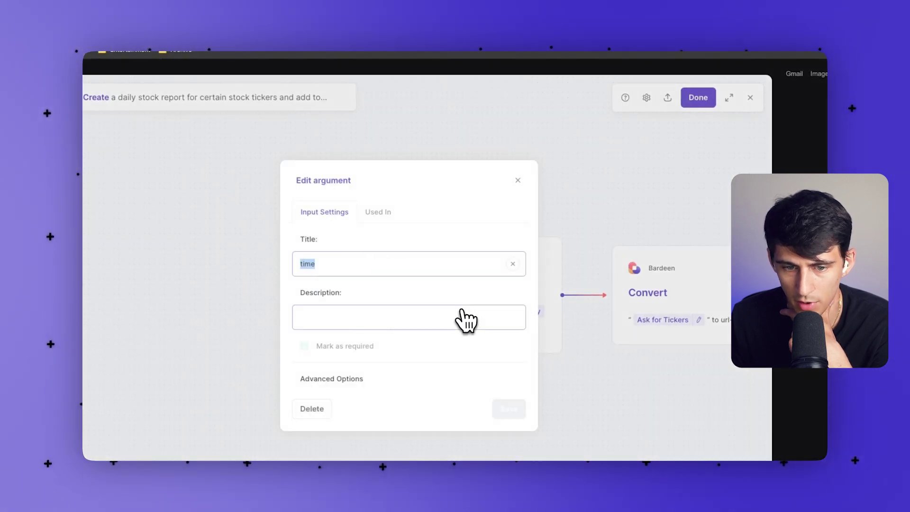
{"action": "left_click", "coordinate": [372, 214]}
{"action": "left_click", "coordinate": [329, 216]}
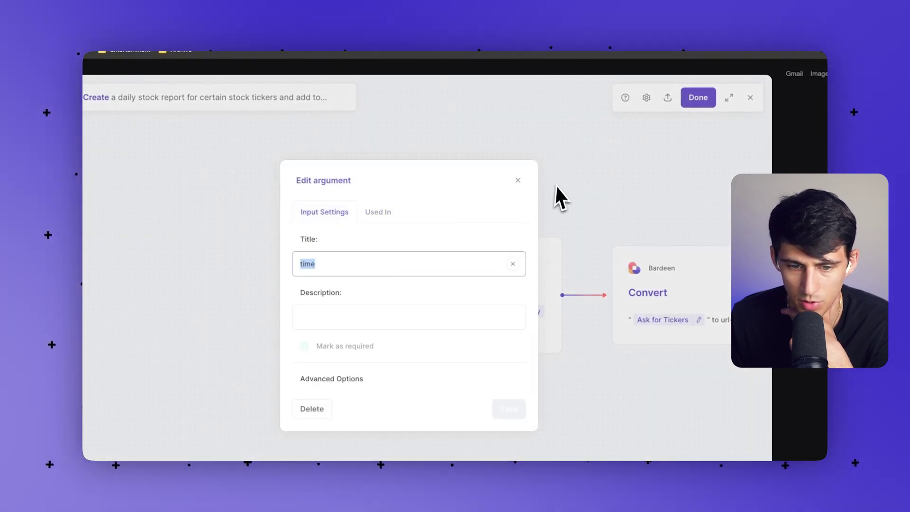
{"action": "left_click", "coordinate": [543, 202]}
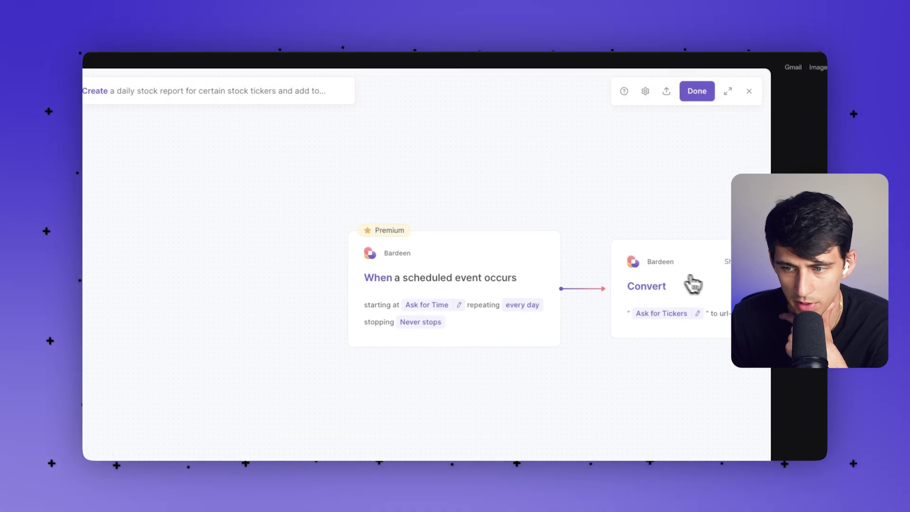
Step: Pan through the flow to its final step, then return to the Stock Prices spreadsheet
{"action": "left_click_drag", "start_coordinate": [693, 284], "coordinate": [185, 308]}
{"action": "left_click_drag", "start_coordinate": [294, 291], "coordinate": [528, 268]}
{"action": "left_click_drag", "start_coordinate": [693, 248], "coordinate": [336, 329]}
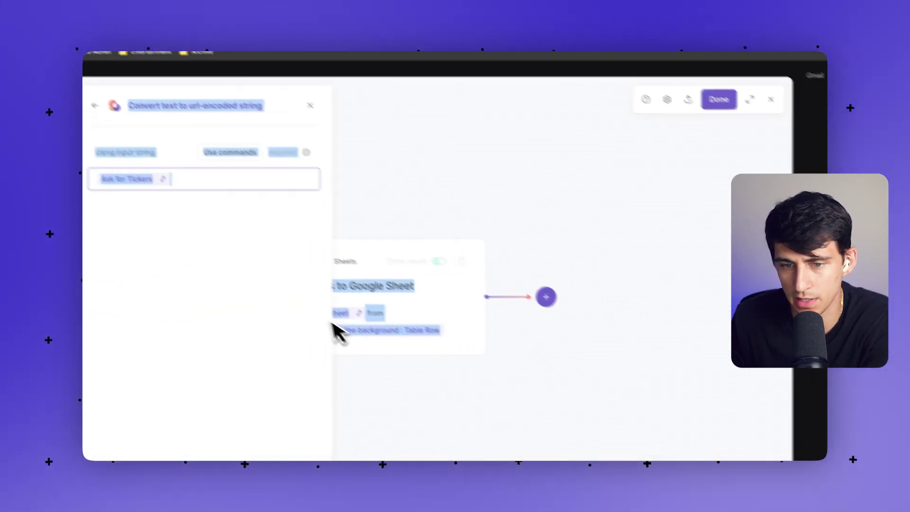
{"action": "left_click", "coordinate": [392, 61]}
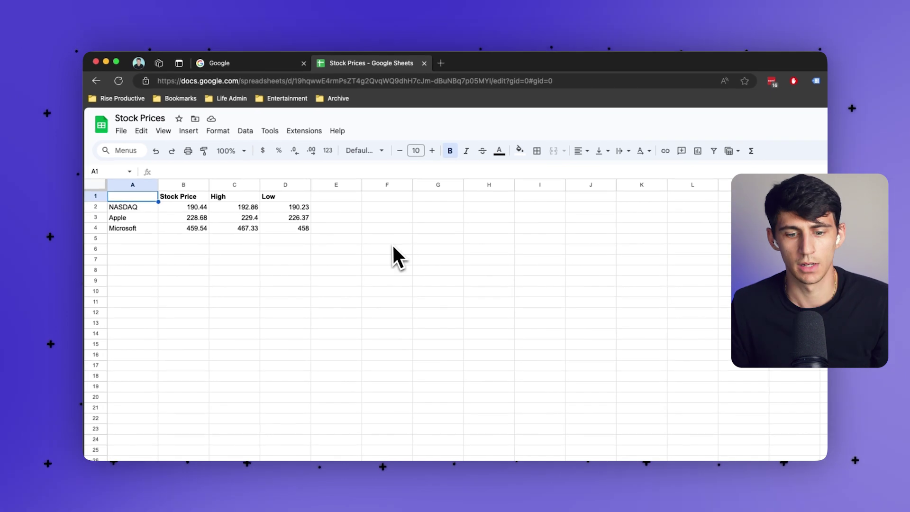
{"action": "left_click_drag", "start_coordinate": [125, 209], "coordinate": [170, 221]}
{"action": "left_click", "coordinate": [174, 213]}
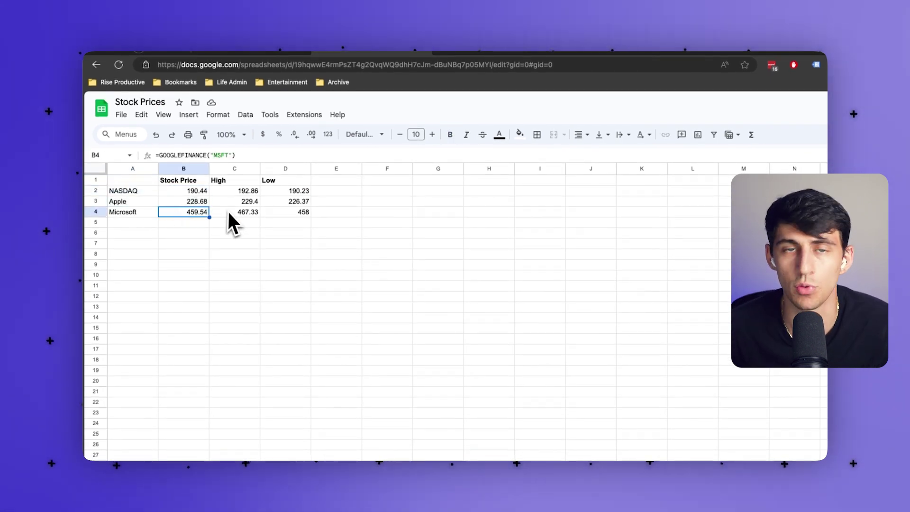